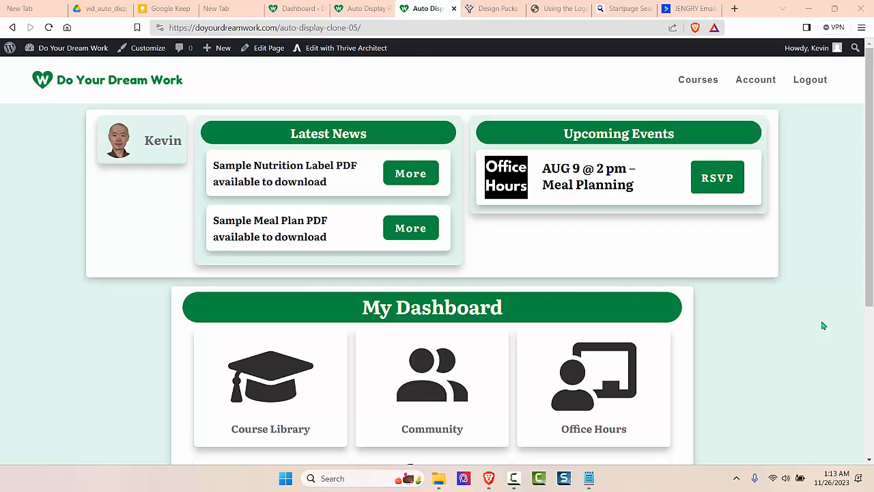
- Look over the member dashboard's Latest News, Upcoming Events and My Dashboard tiles
left_click(790, 338)
scroll(792, 341, "down", 2)
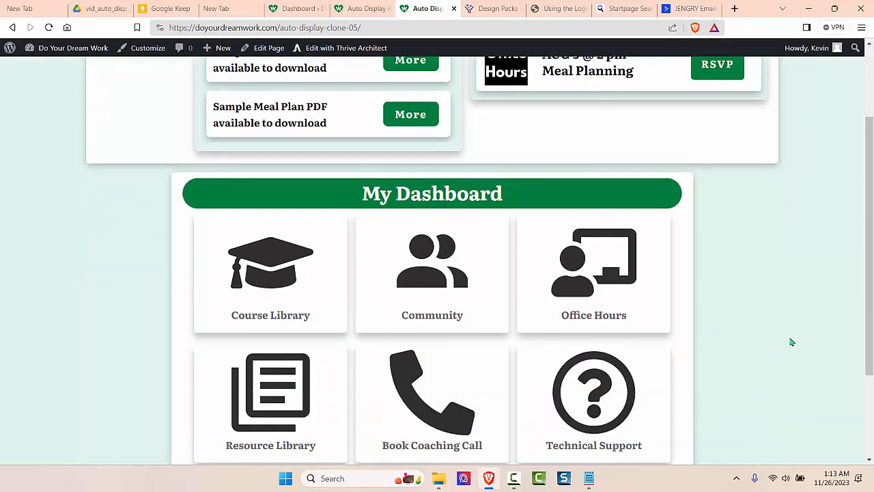
scroll(791, 341, "down", 2)
scroll(792, 342, "up", 2)
scroll(792, 341, "up", 2)
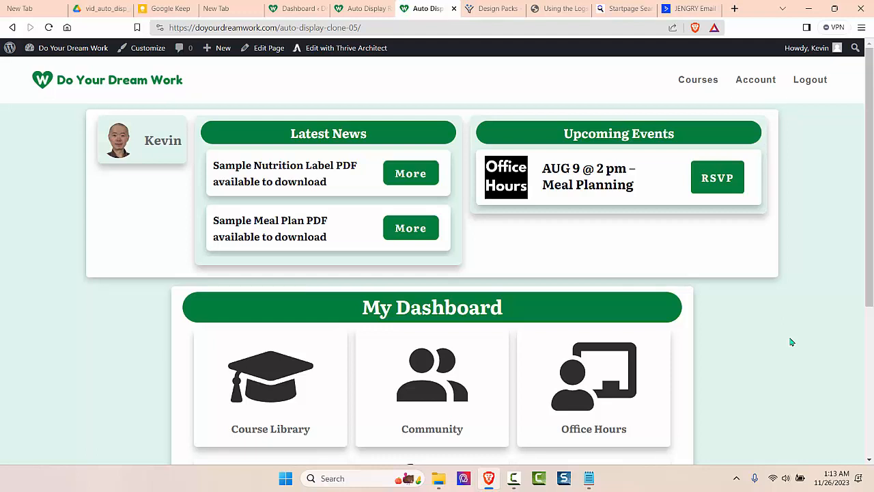
scroll(790, 341, "down", 3)
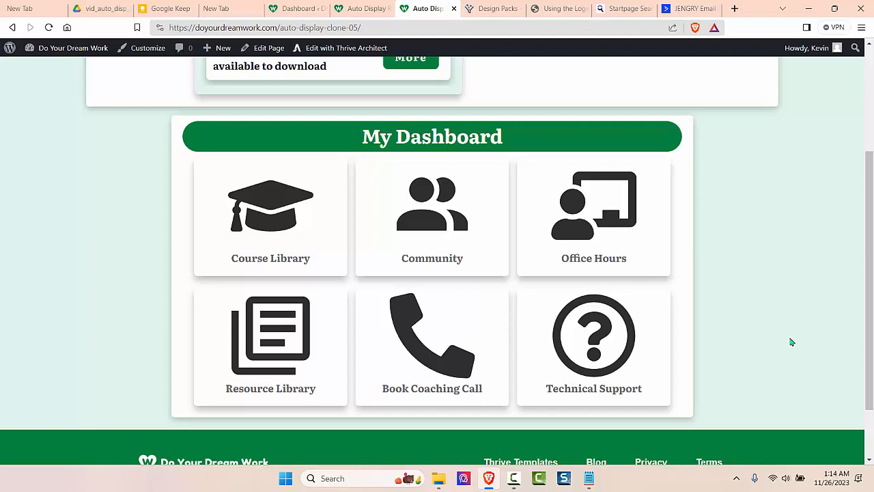
scroll(792, 342, "up", 3)
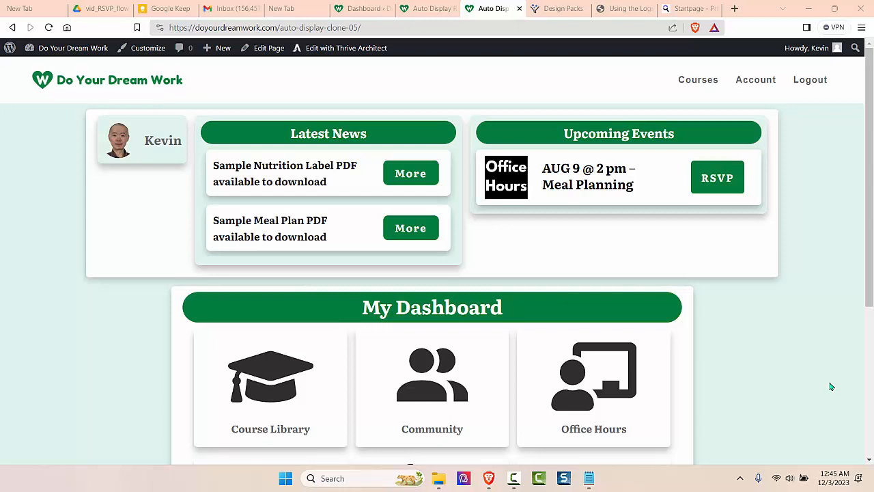
- Open the RSVP page for the AUG 9 Meal Planning event and submit the RSVP with the prefilled details
left_click(722, 187)
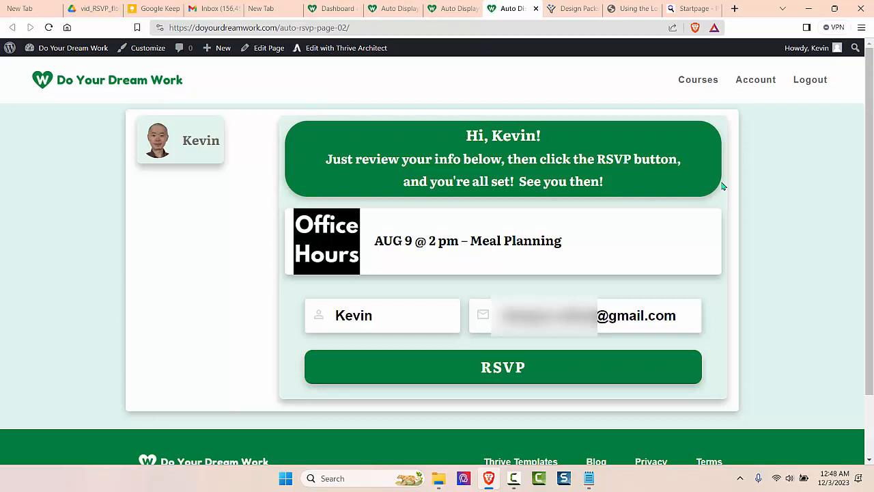
left_click(600, 368)
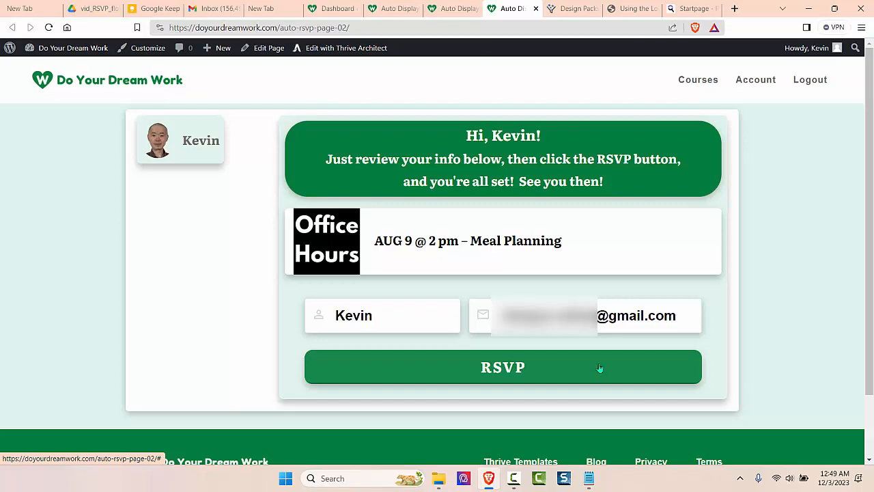
left_click(600, 369)
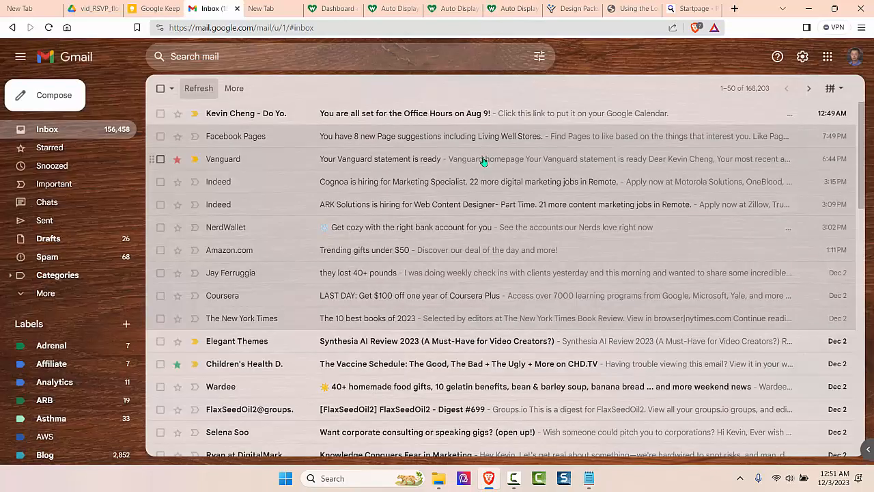
- Open the Office Hours confirmation email in Gmail and follow its link for adding the session to the calendar
left_click(456, 117)
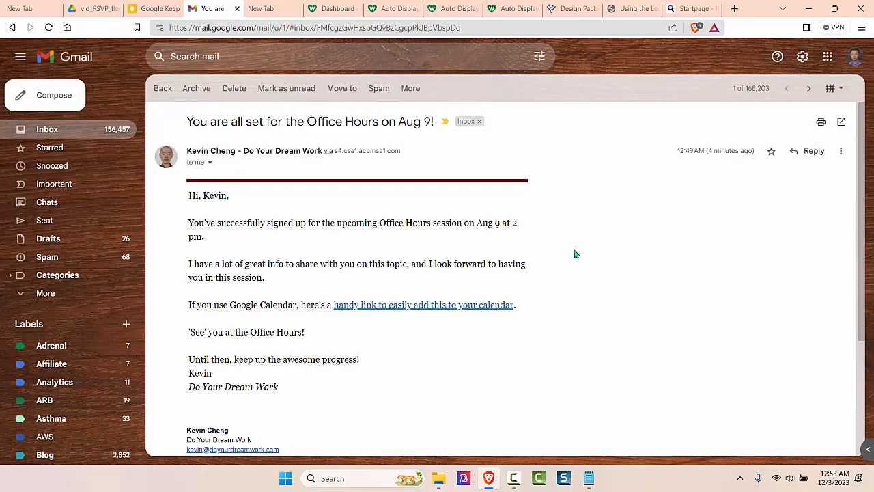
left_click(496, 308)
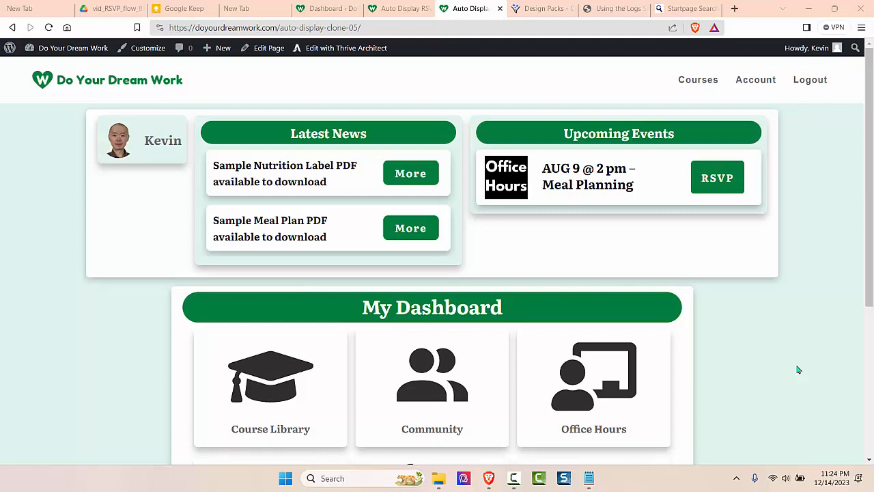
- Review how the dashboard's Meal Planning event leads to its prefilled RSVP page
left_click(727, 186)
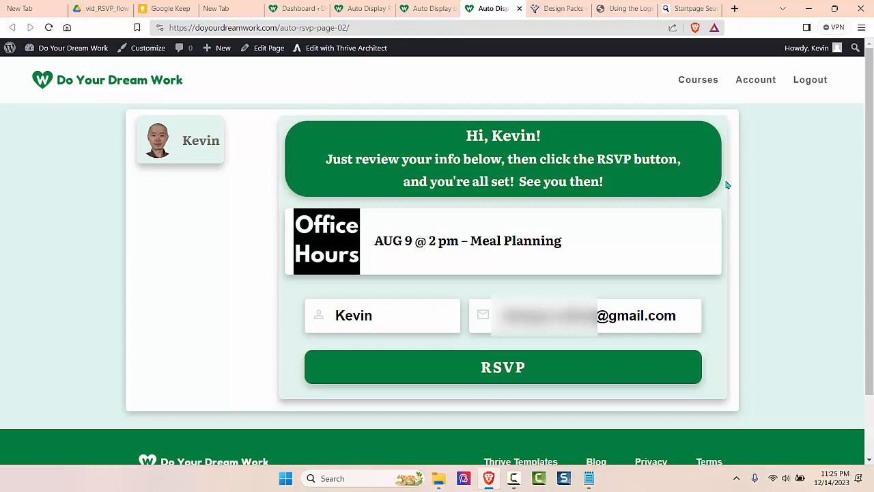
key("ctrl+shift+Tab")
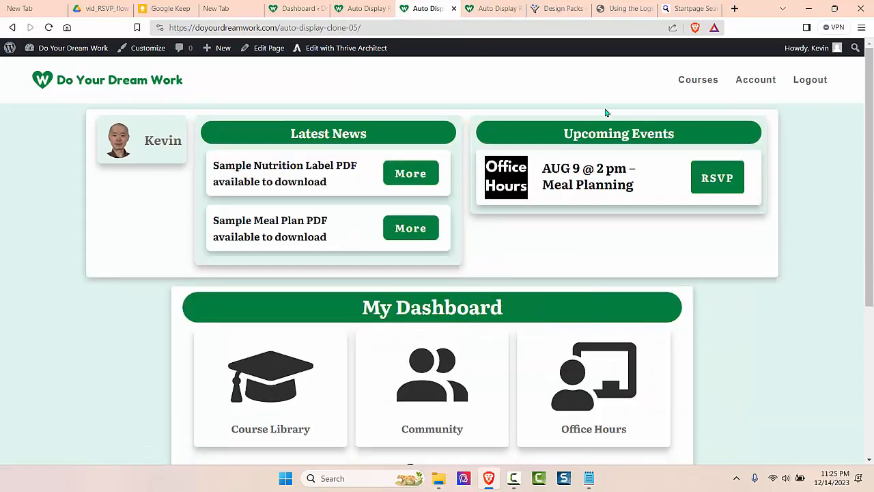
left_click(717, 177)
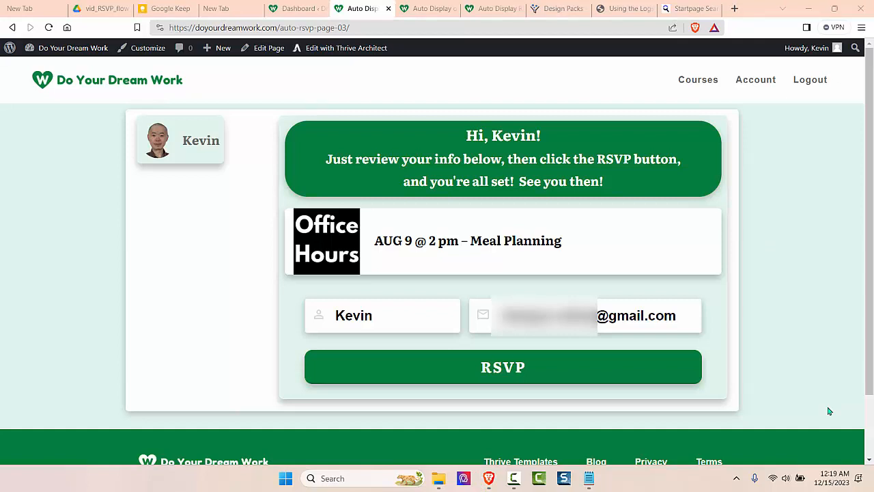
- Open the auto-rsvp-page-03 page in Thrive Architect and collapse the editing sidebar
left_click(345, 48)
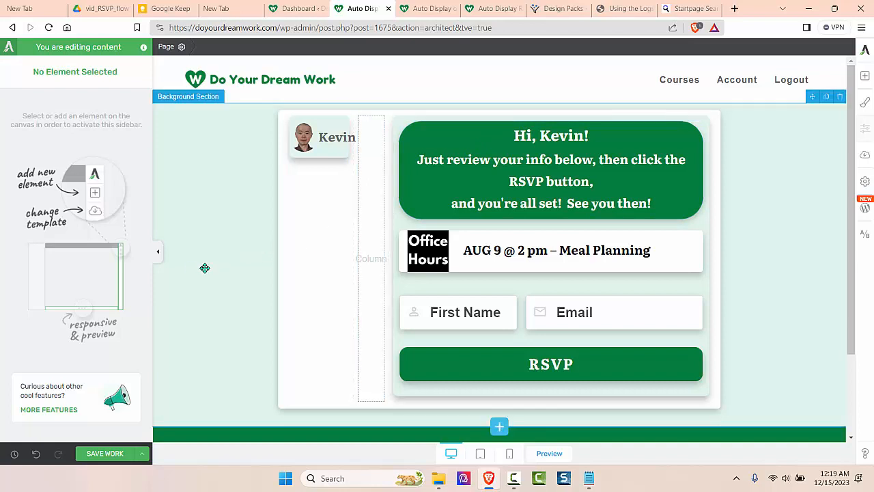
left_click(157, 254)
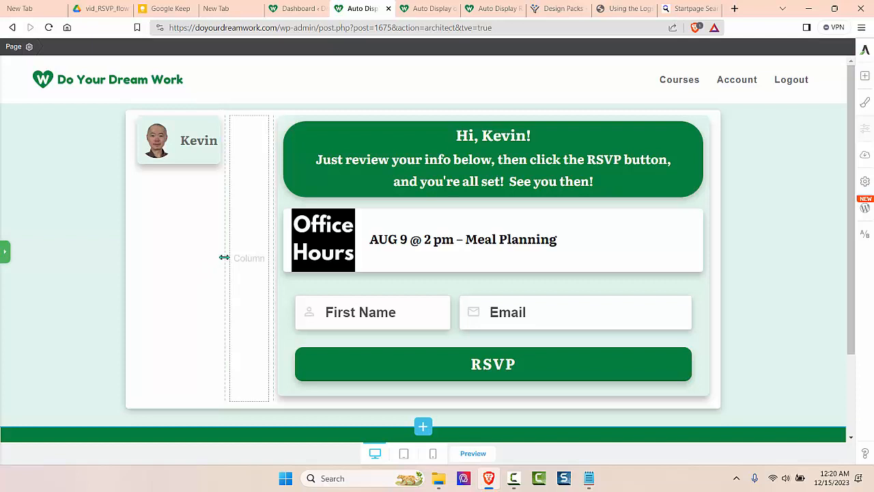
- Compare the dashboard's news and event sections with the layout of the RSVP page in the editor
left_click(424, 9)
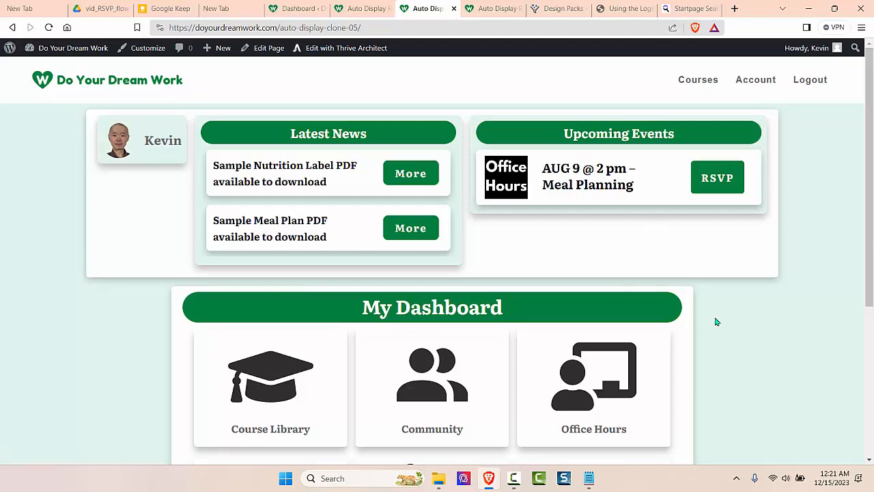
scroll(716, 322, "down", 3)
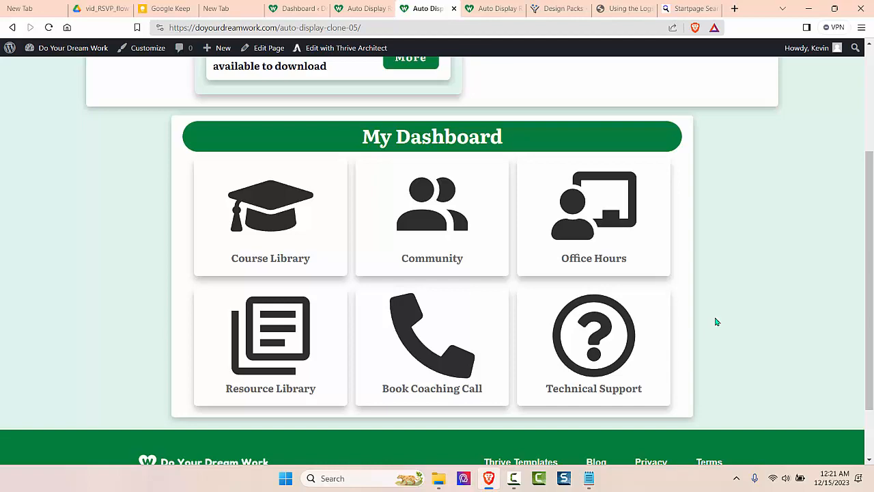
scroll(716, 321, "up", 3)
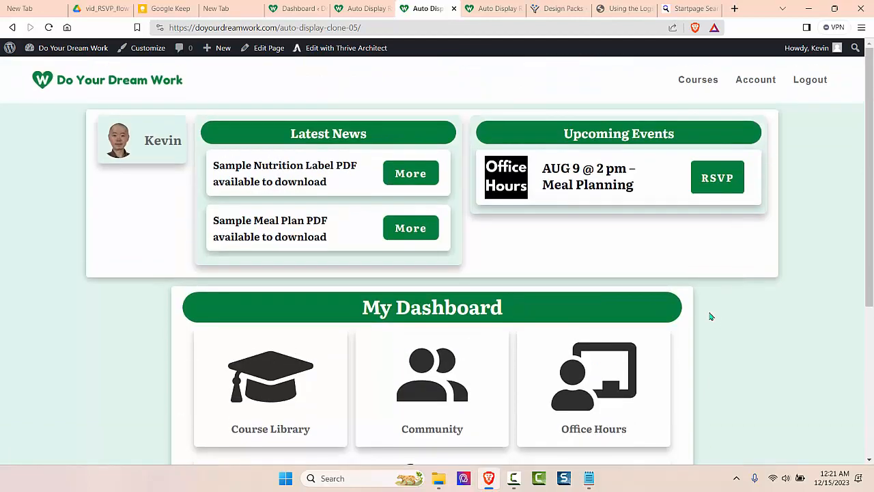
left_click(352, 9)
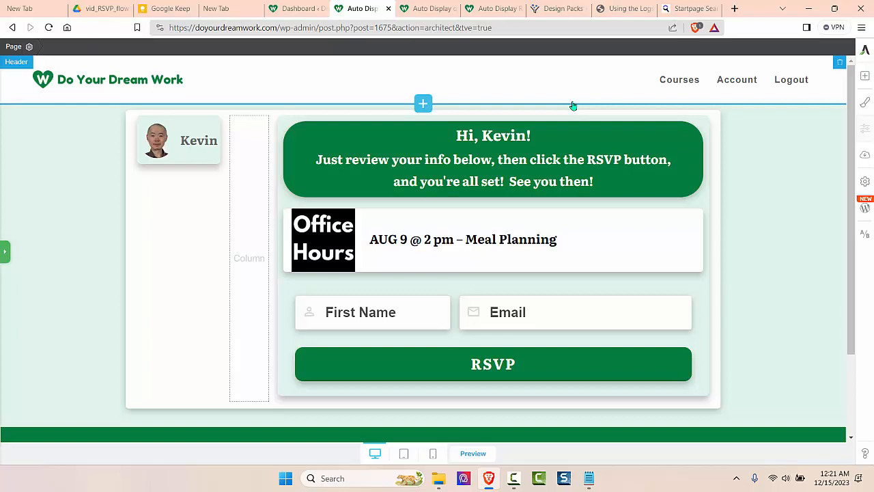
left_click(427, 8)
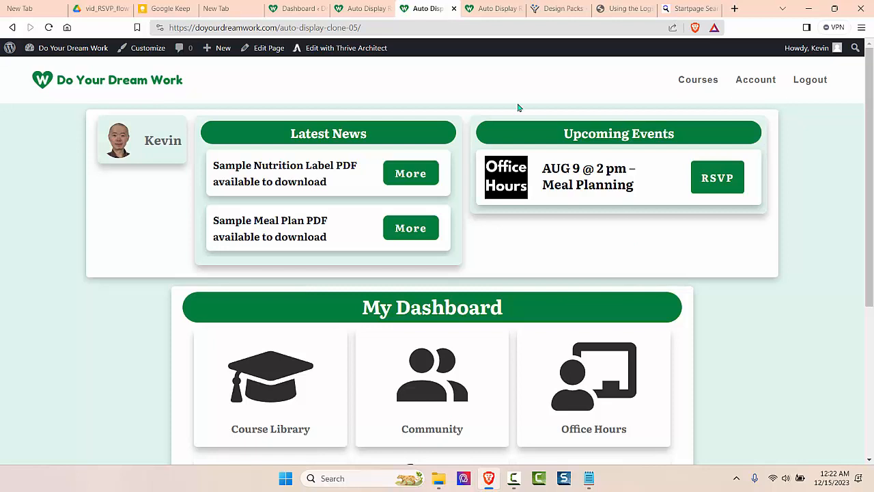
left_click(362, 9)
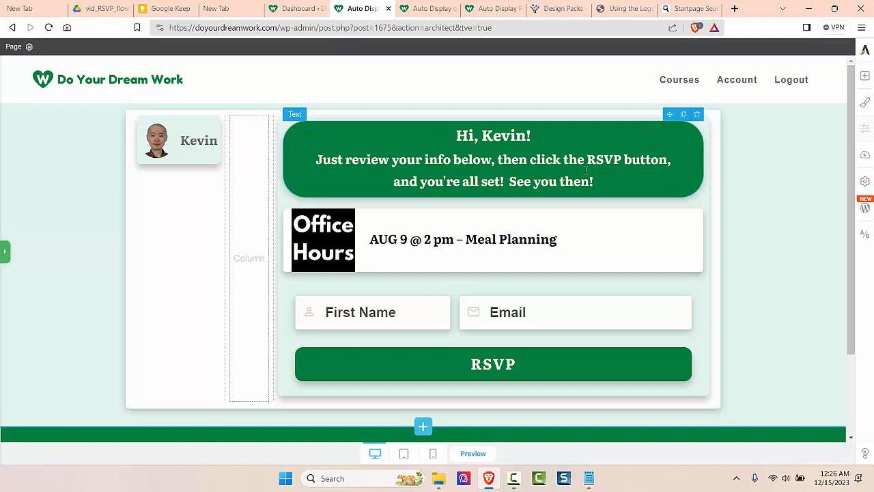
- Expand the editing sidebar and delete the existing RSVP form below the Meal Planning event
left_click(5, 251)
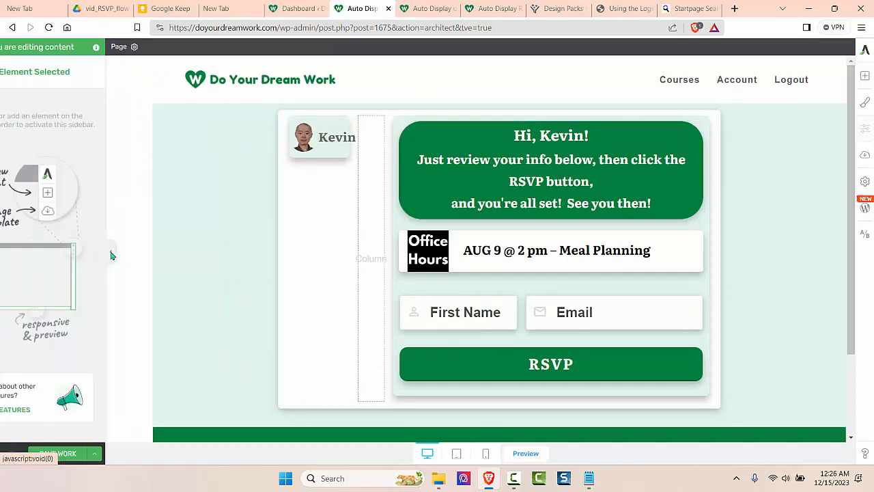
left_click(475, 292)
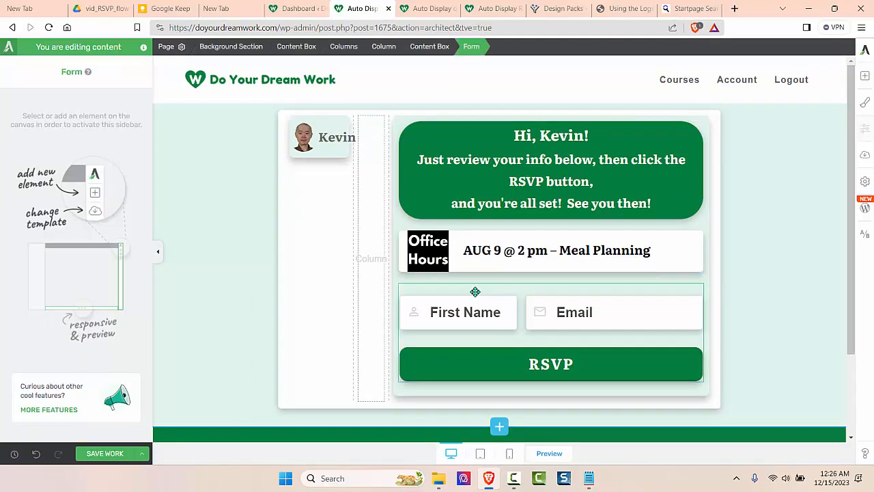
left_click(703, 289)
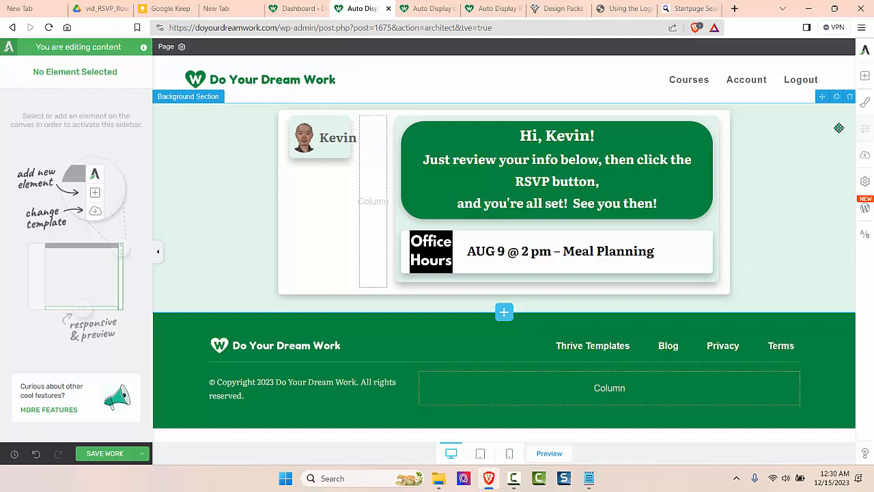
- Add a Lead Generation element below the Meal Planning post list using the Opt-in Form 02 template
left_click(864, 76)
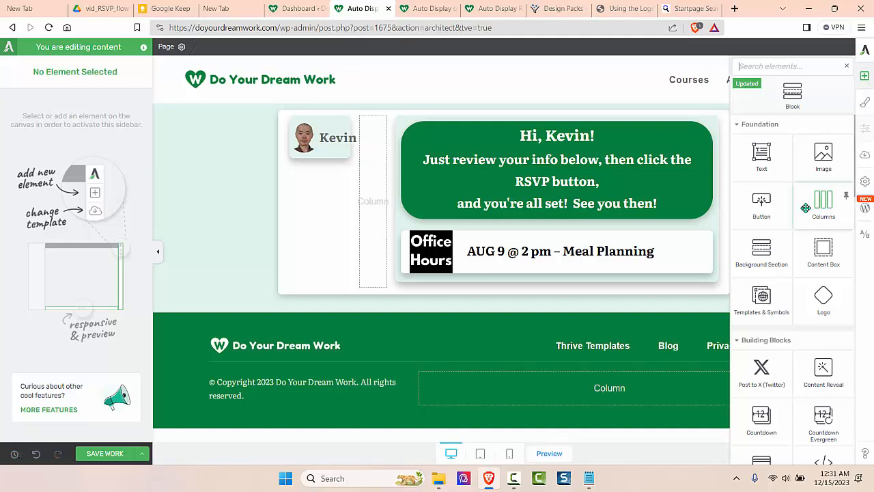
scroll(806, 207, "down", 5)
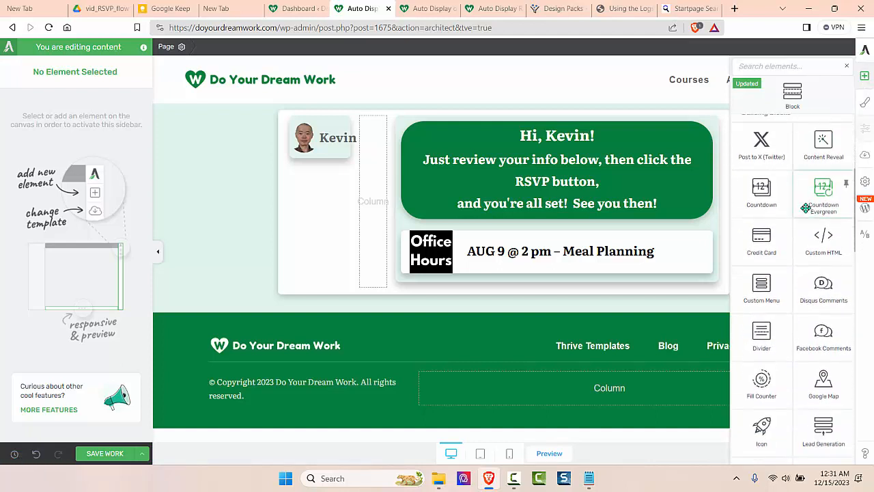
scroll(806, 207, "down", 3)
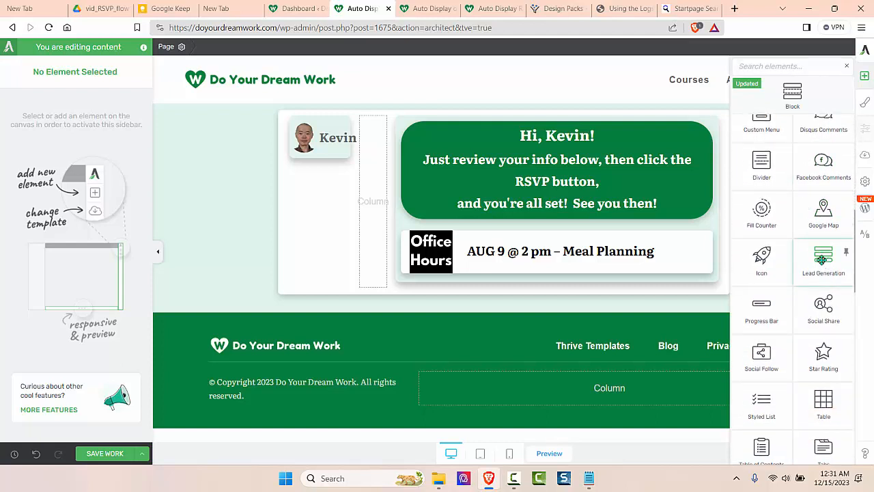
left_click_drag(823, 258, 621, 272)
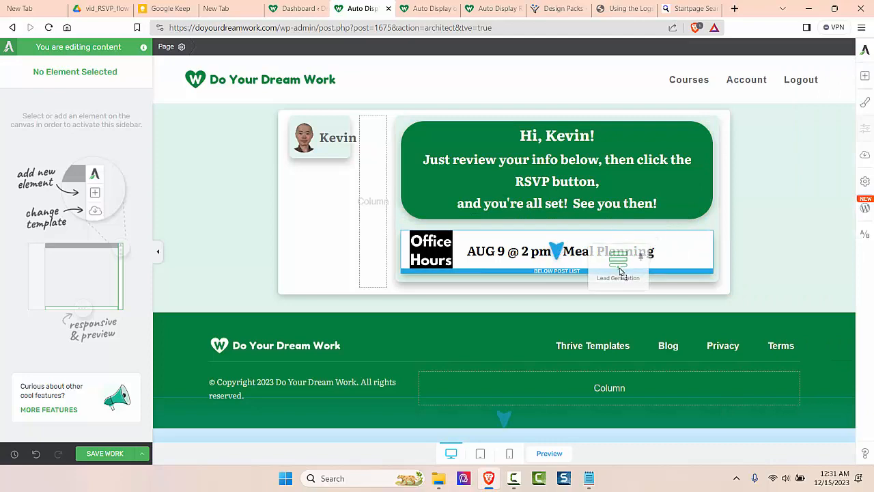
left_click_drag(621, 271, 618, 269)
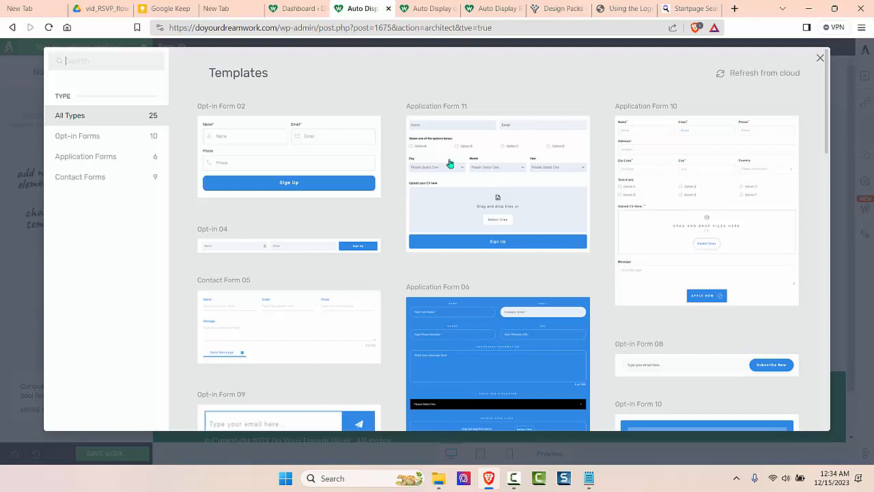
left_click(291, 154)
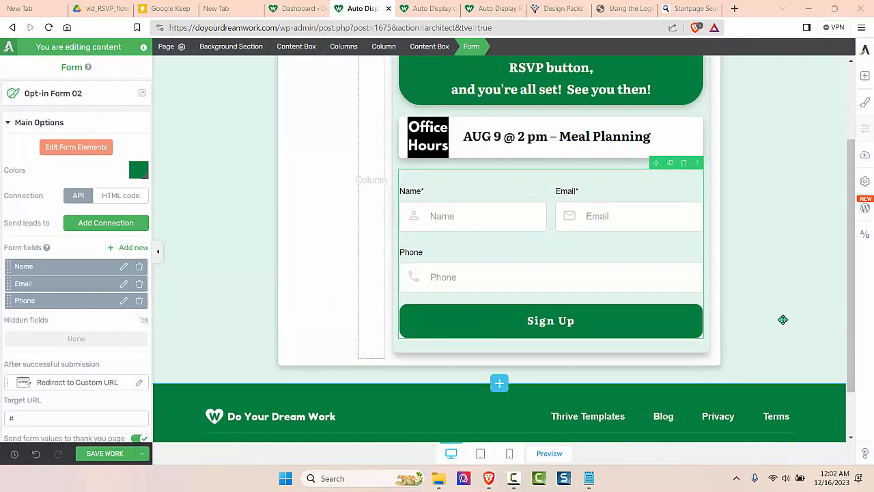
- Check the new form against the finished RSVP page and remove its Phone field
scroll(779, 320, "up", 1)
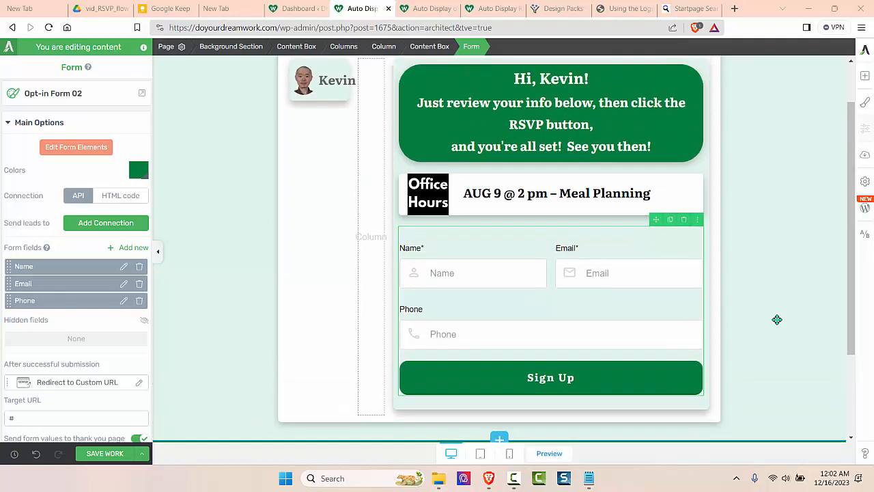
scroll(777, 319, "down", 1)
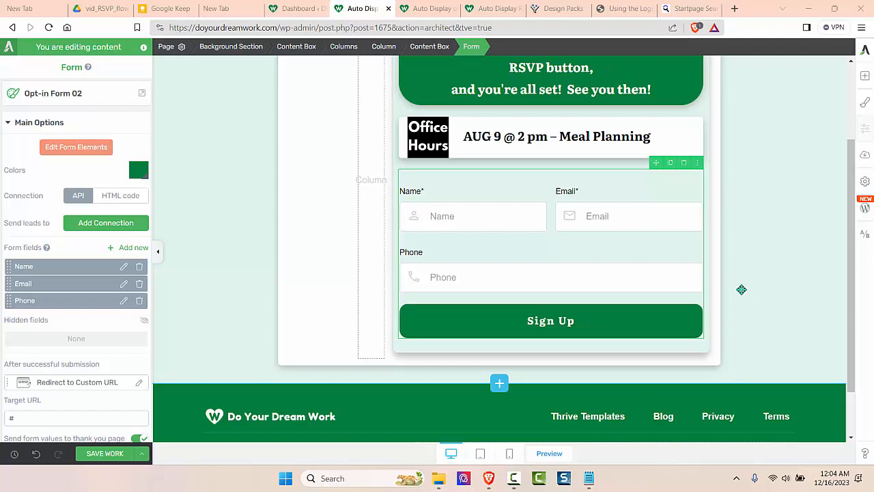
left_click(492, 8)
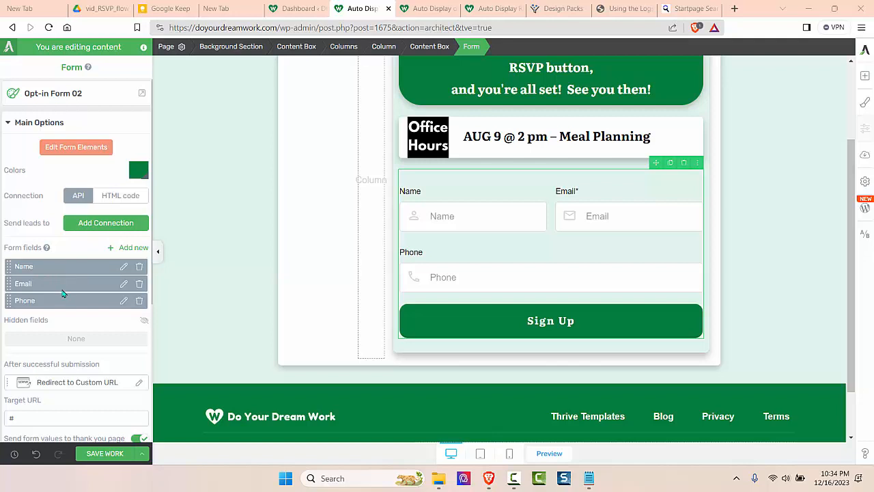
left_click(139, 304)
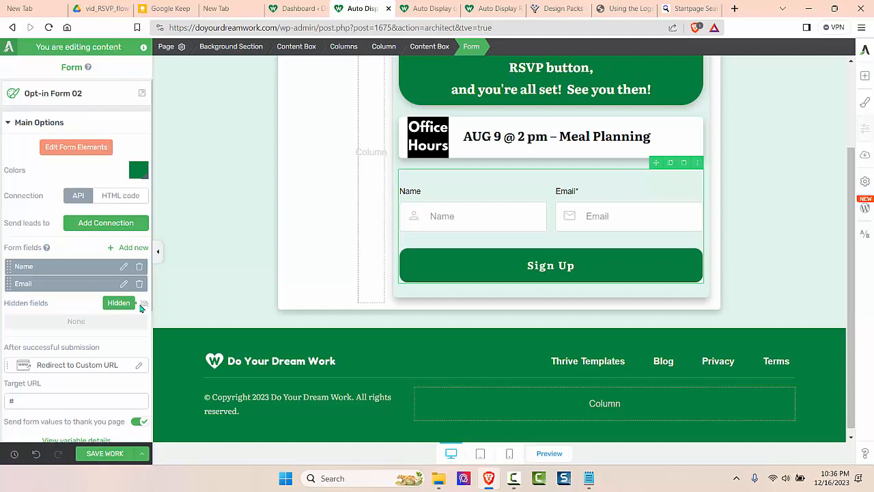
- Turn off the labels of the form's Name and Email fields
left_click(124, 267)
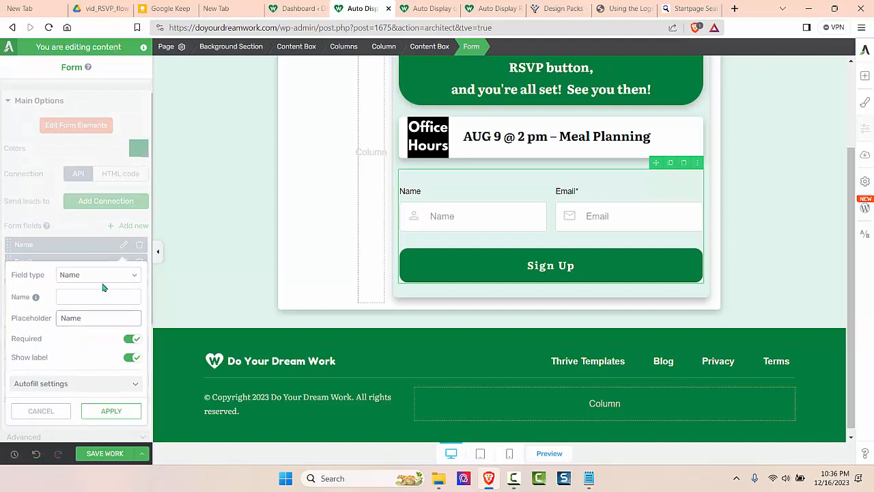
left_click(130, 359)
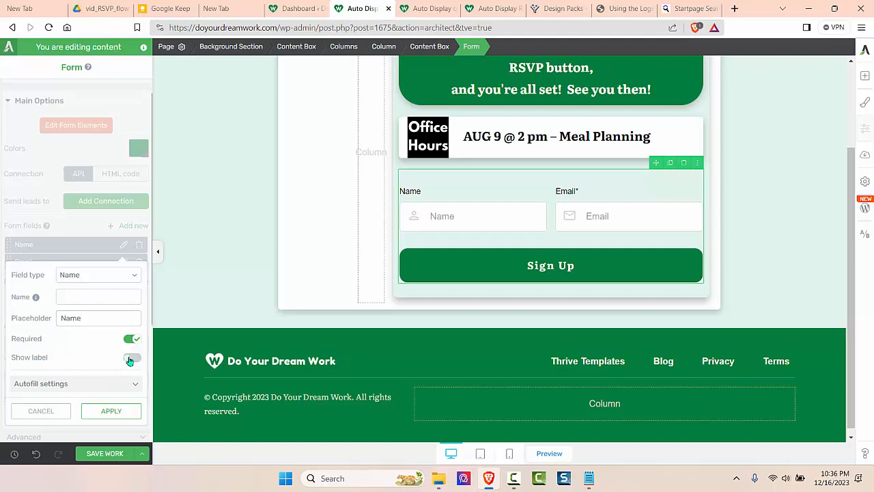
left_click(113, 410)
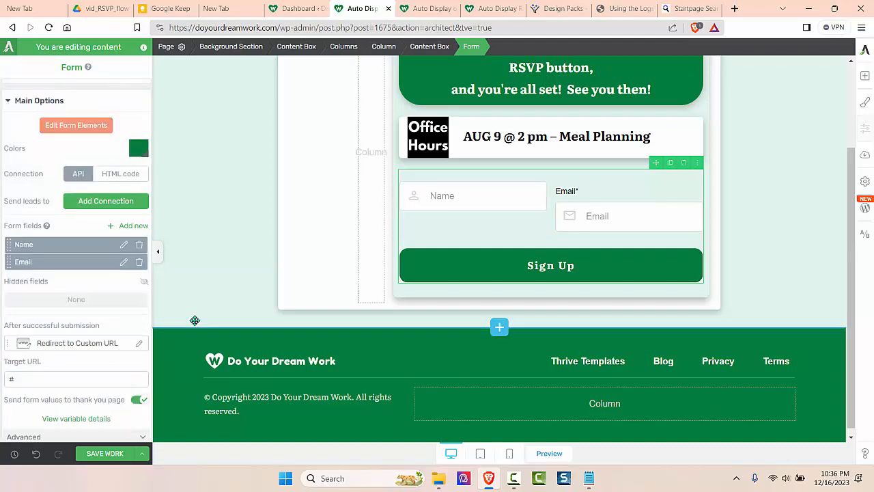
left_click(124, 262)
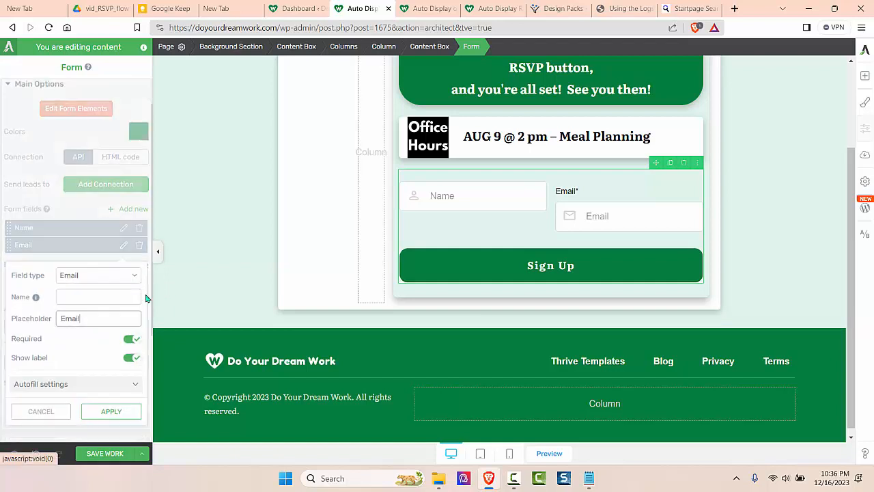
left_click(130, 358)
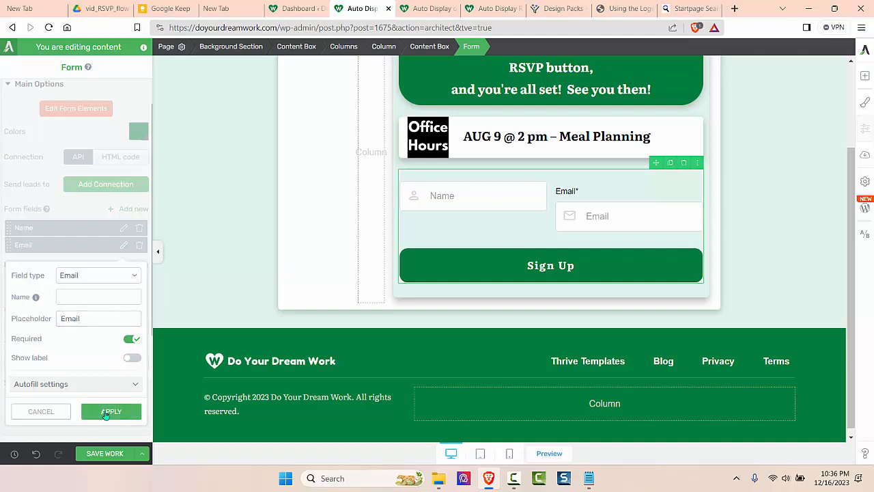
left_click(112, 411)
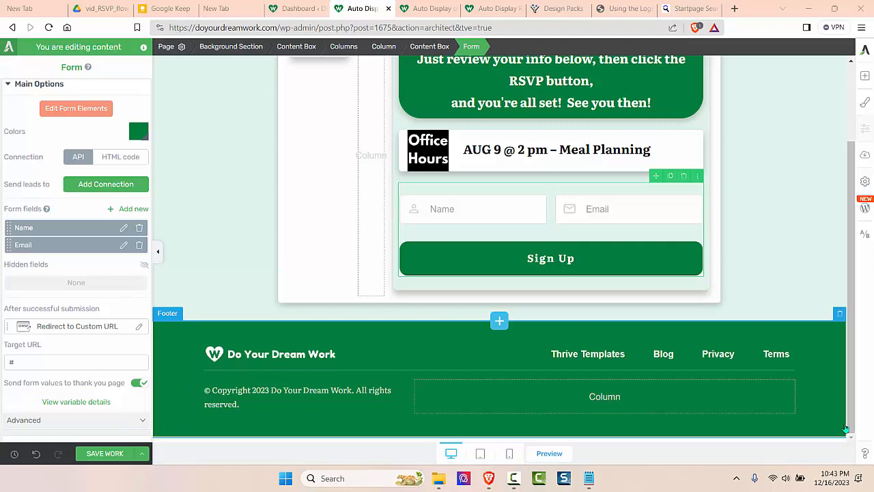
- Set the Name field to autofill from User Data with Wordpress User First Name and the default value First Name
left_click(124, 230)
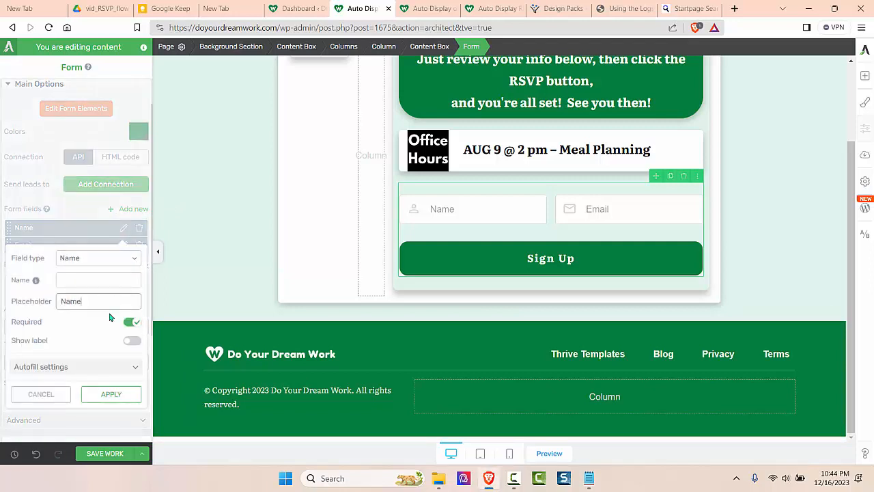
scroll(101, 335, "down", 2)
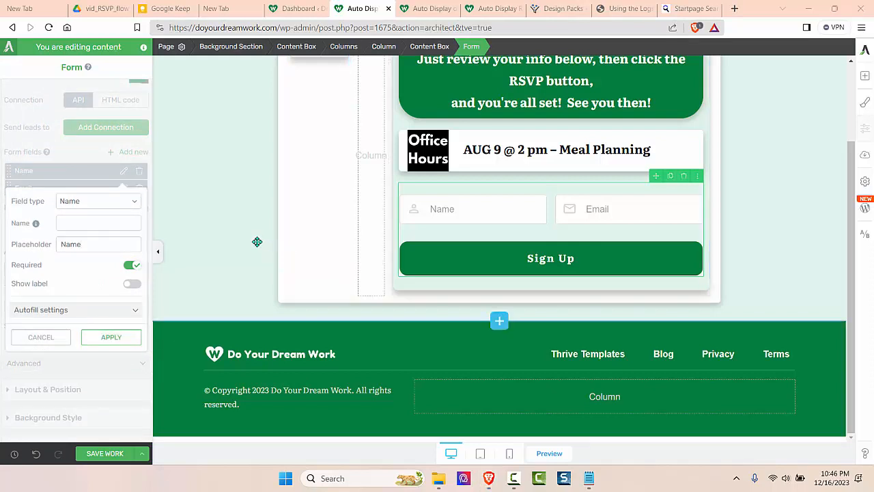
left_click(107, 313)
scroll(107, 314, "down", 3)
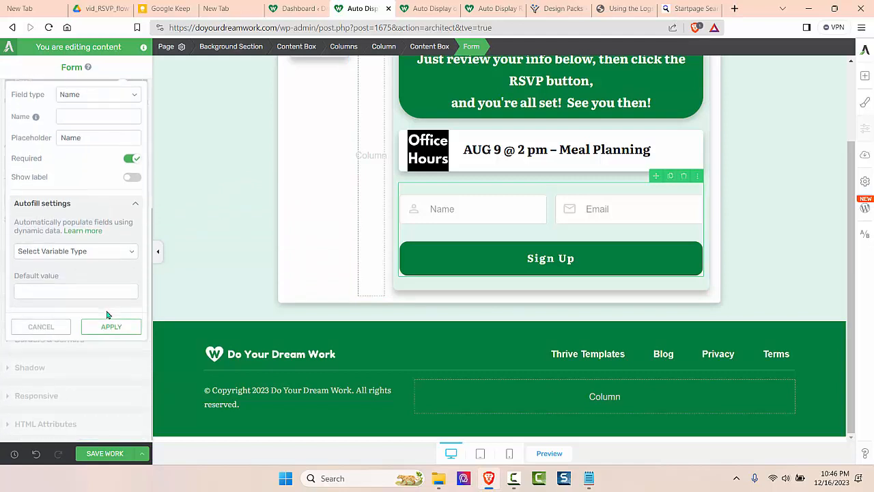
left_click(125, 259)
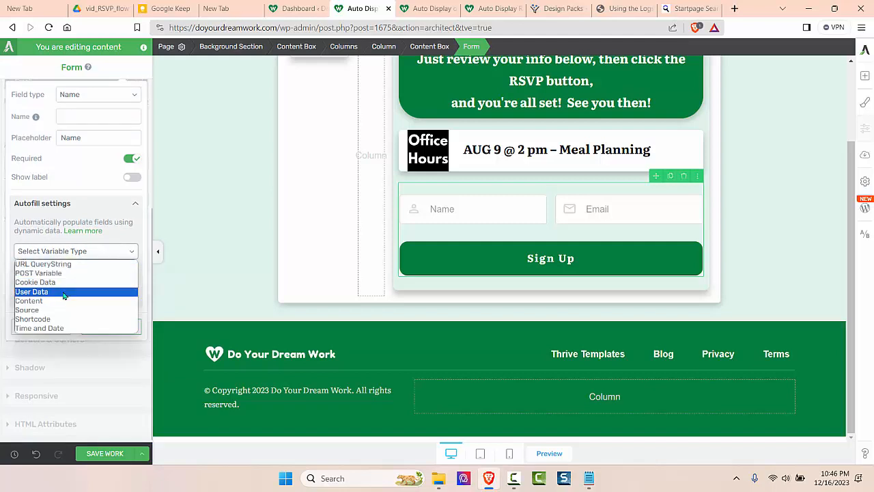
left_click(78, 291)
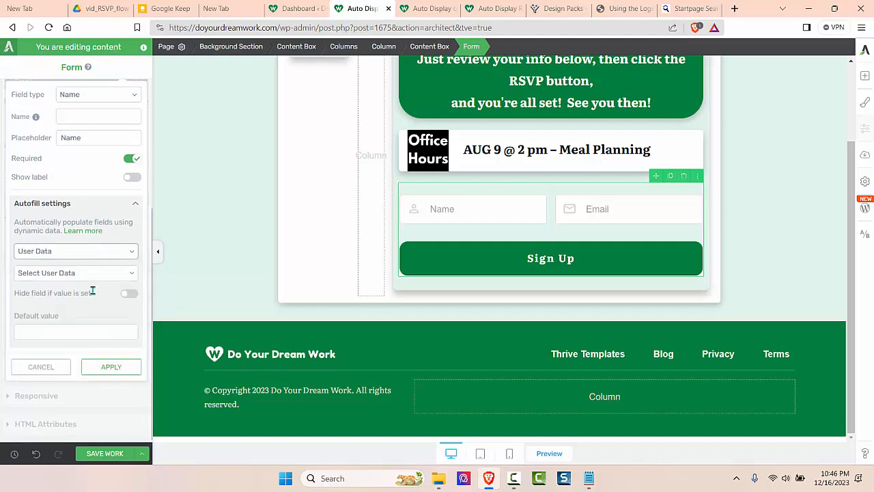
left_click(130, 275)
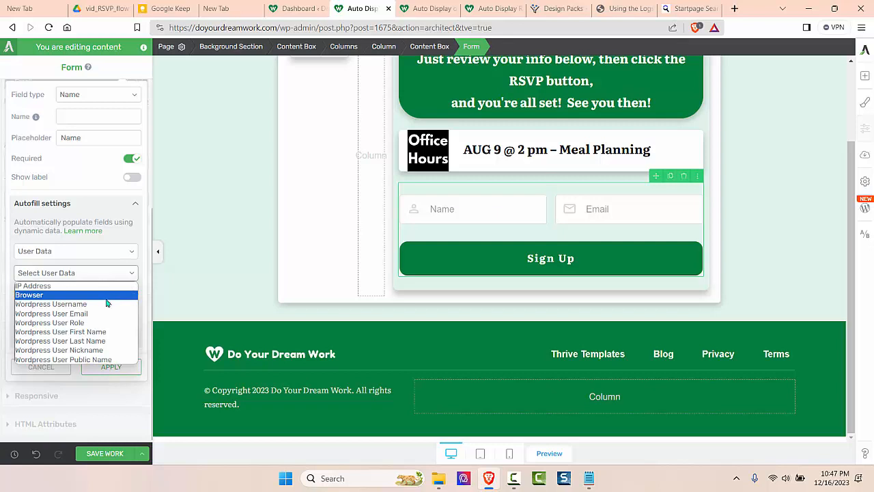
left_click(100, 333)
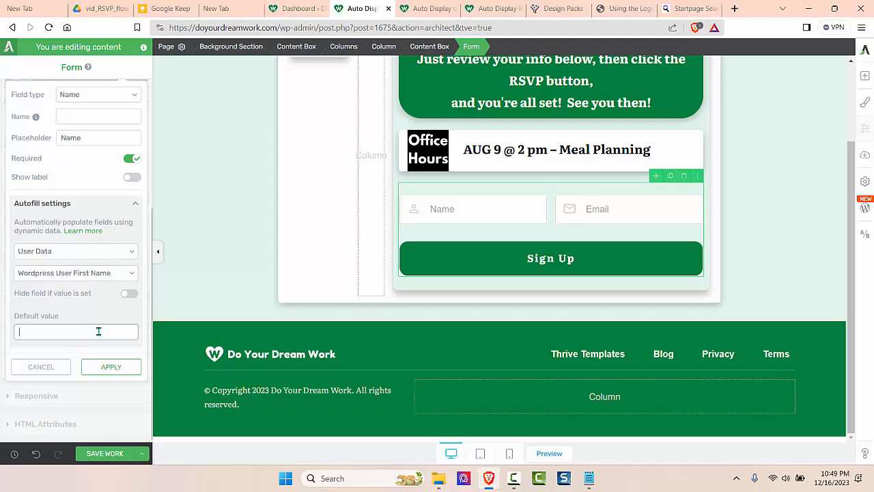
type("First Name")
left_click(111, 366)
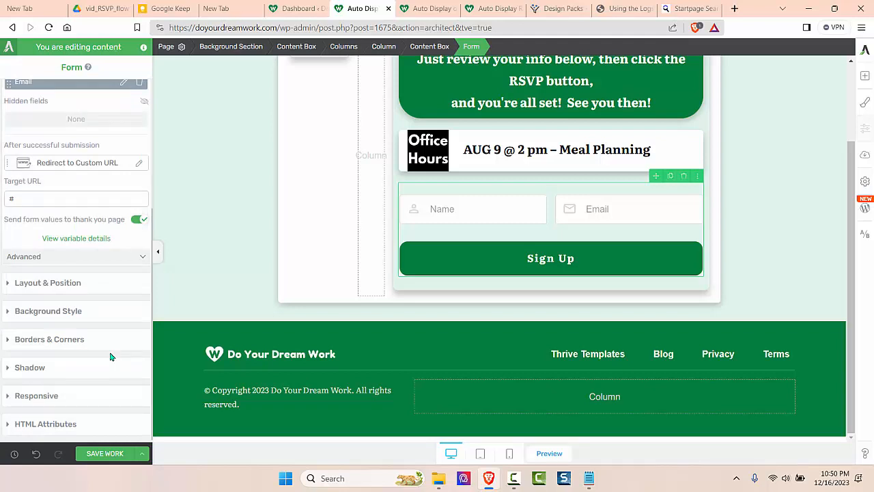
- Set the Email field to autofill from User Data with Wordpress User Email and the default value Email
scroll(110, 356, "up", 3)
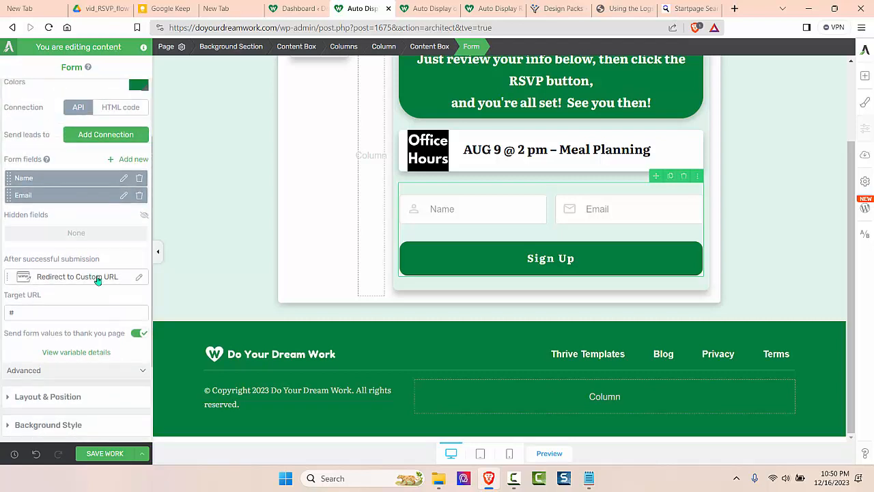
left_click(124, 195)
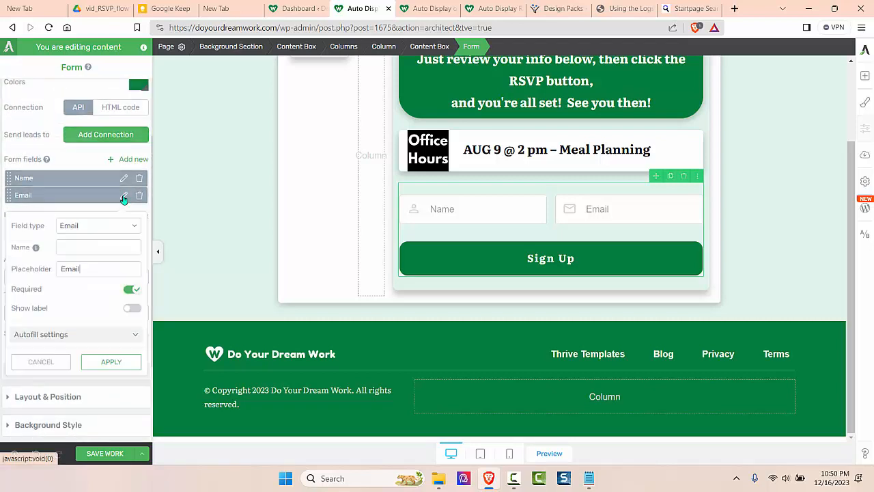
left_click(121, 335)
scroll(126, 310, "down", 2)
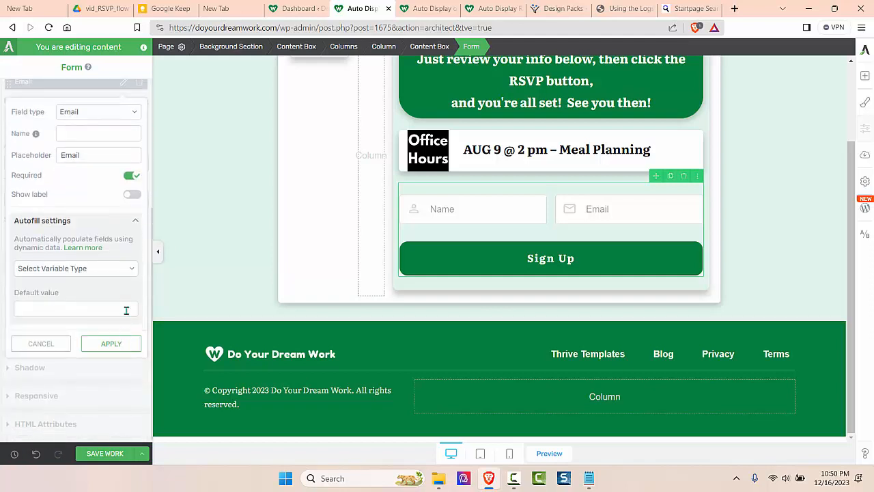
left_click(131, 271)
left_click(73, 309)
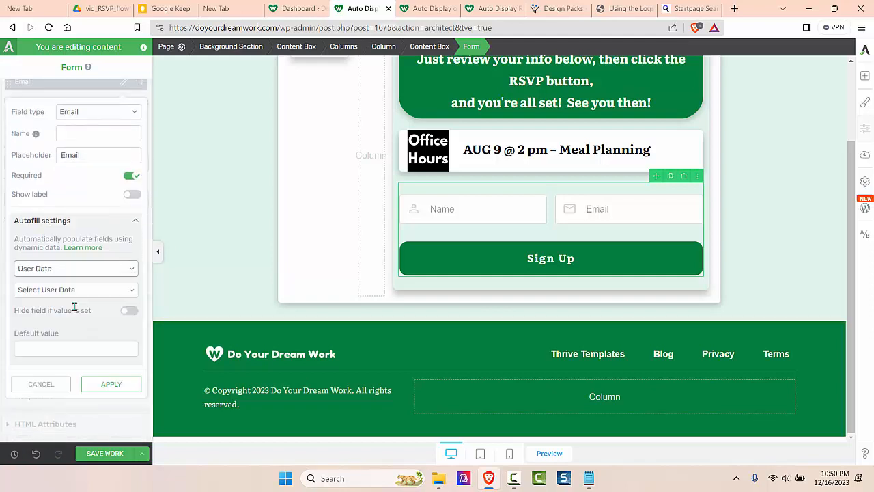
left_click(123, 292)
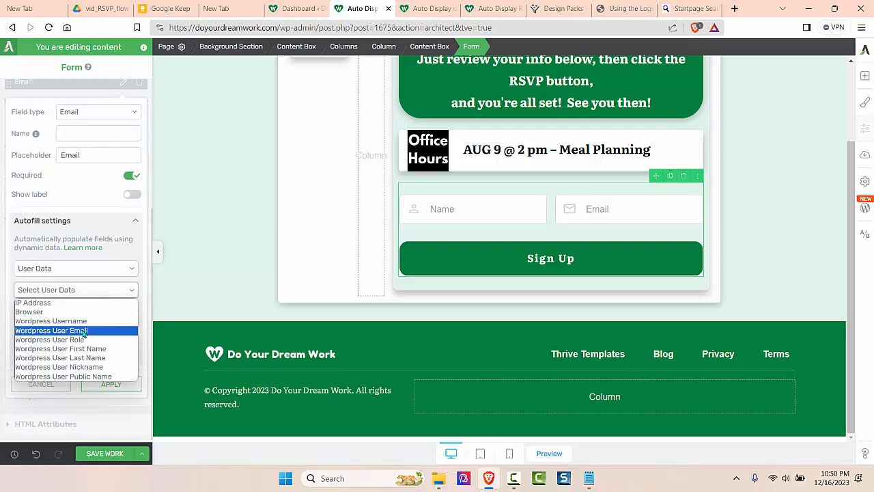
left_click(83, 331)
left_click(75, 348)
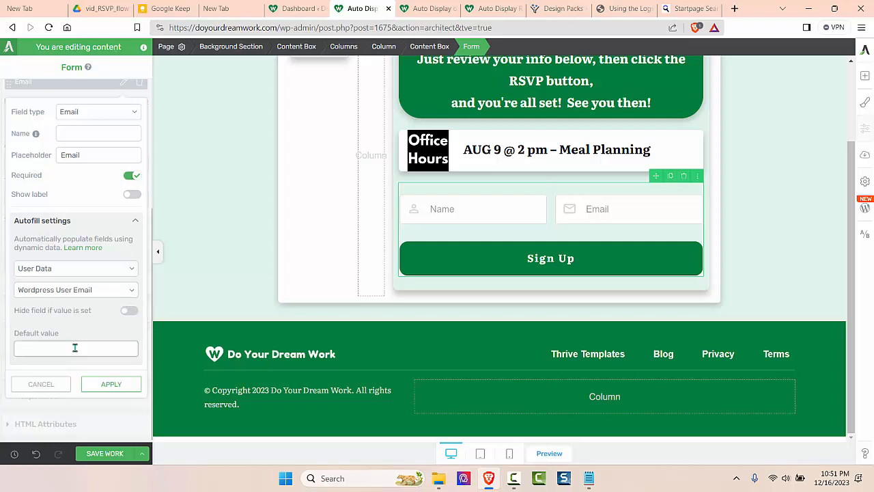
type("Email")
left_click(109, 385)
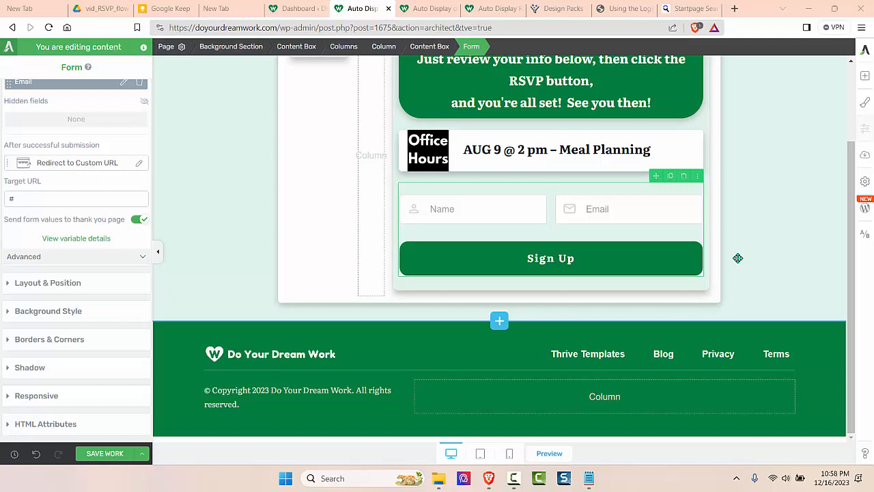
- Edit the form elements and make the grouped input fields' text bold at a font size of 24 px
scroll(107, 263, "up", 3)
scroll(107, 263, "up", 2)
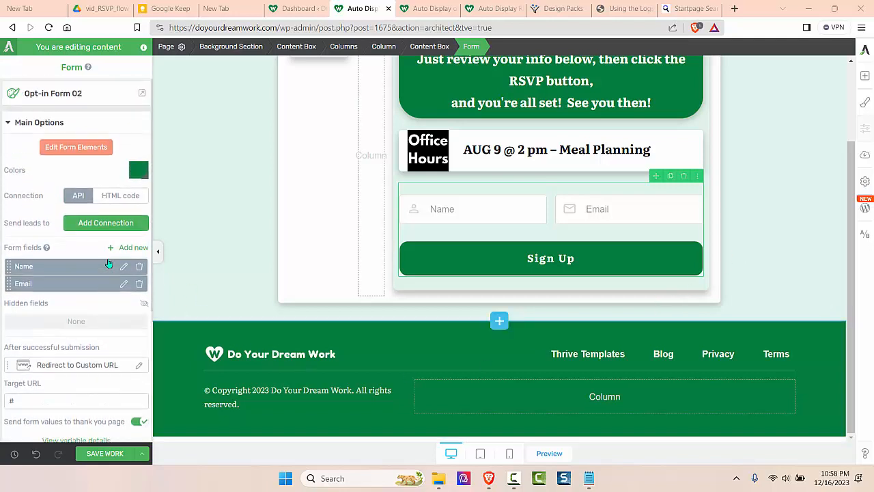
left_click(87, 152)
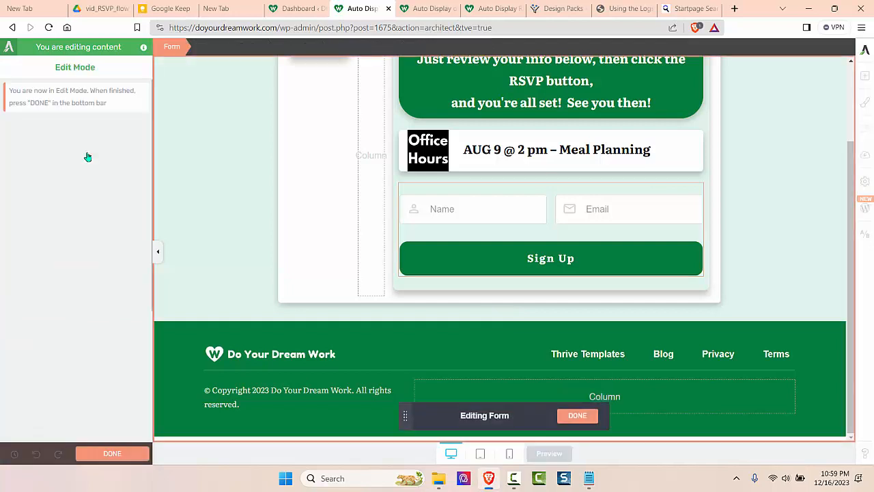
left_click(445, 217)
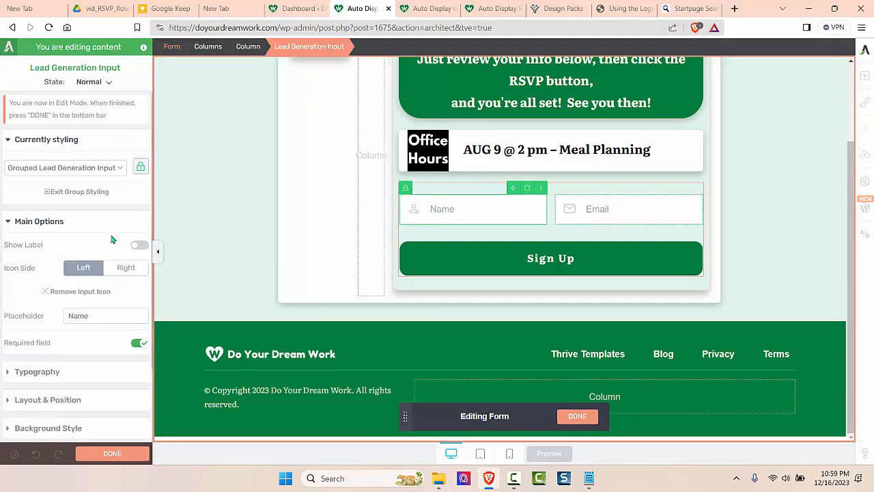
scroll(97, 279, "down", 3)
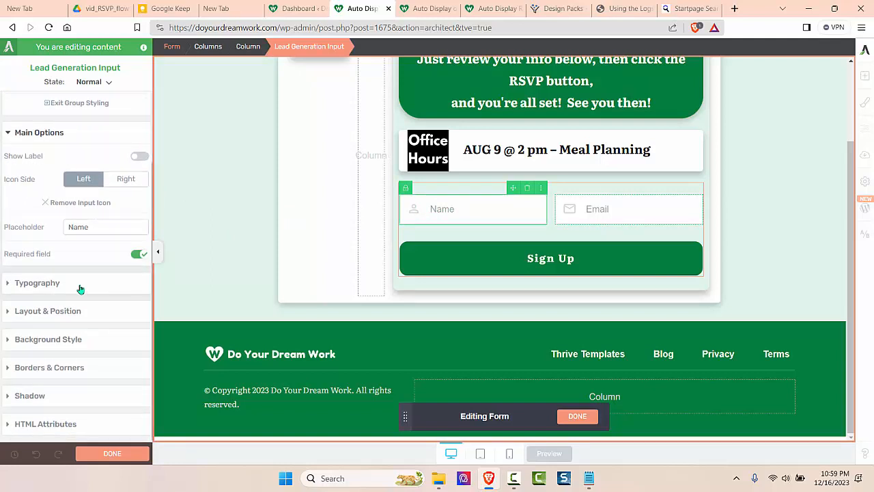
left_click(79, 286)
double_click(131, 257)
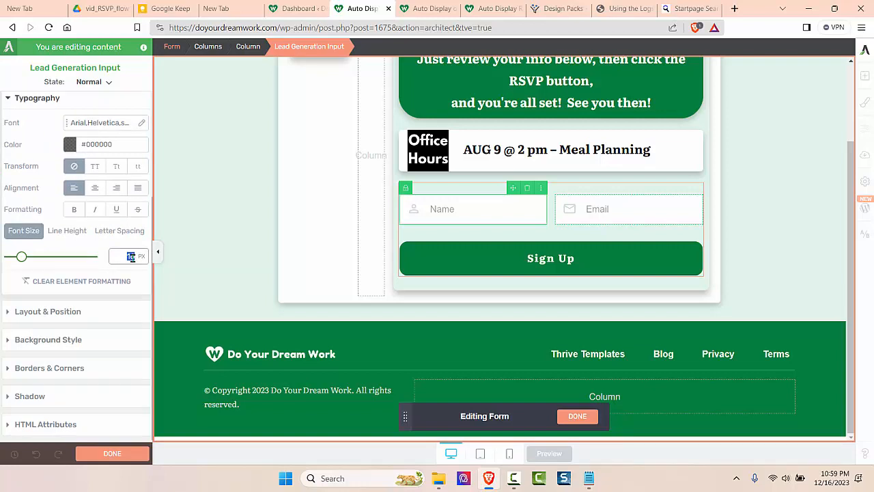
type("20")
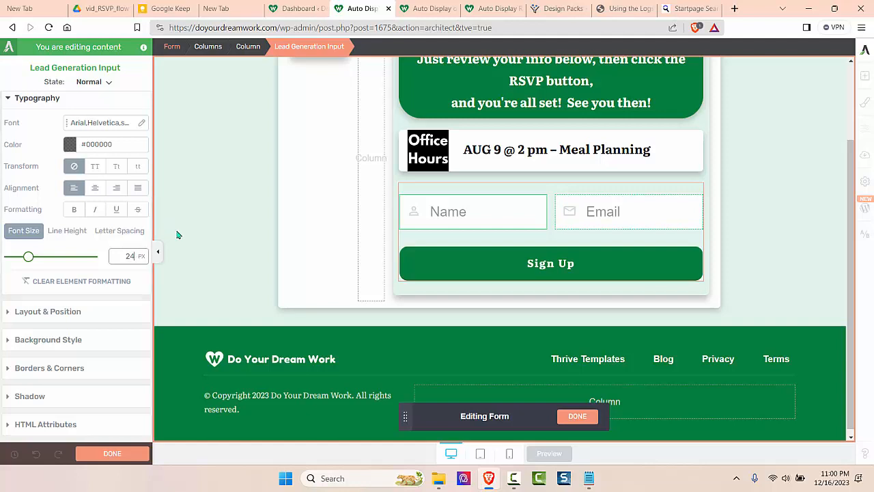
left_click(74, 210)
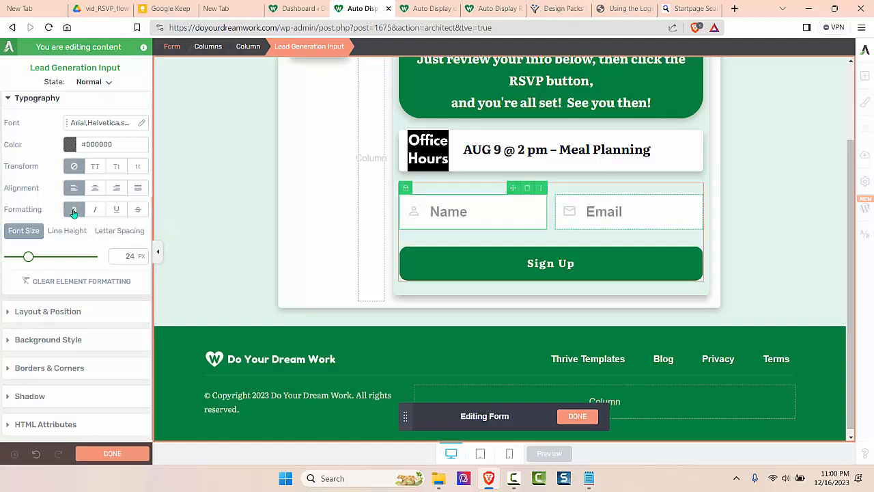
- Raise the opacity of the input fields' #000000 text color to 100
left_click(69, 145)
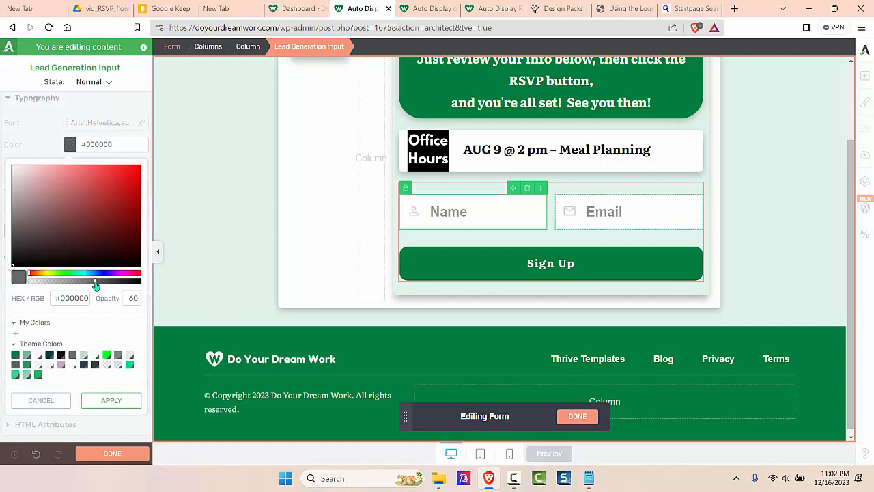
left_click_drag(95, 286, 151, 296)
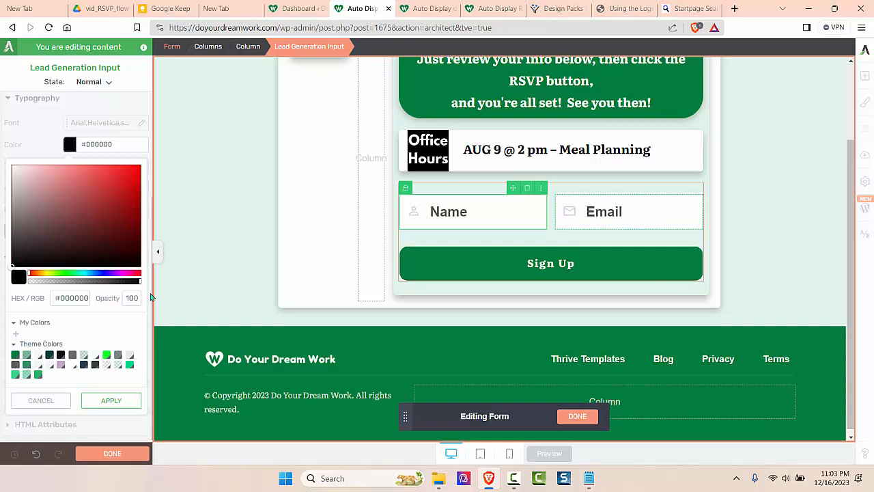
left_click(123, 400)
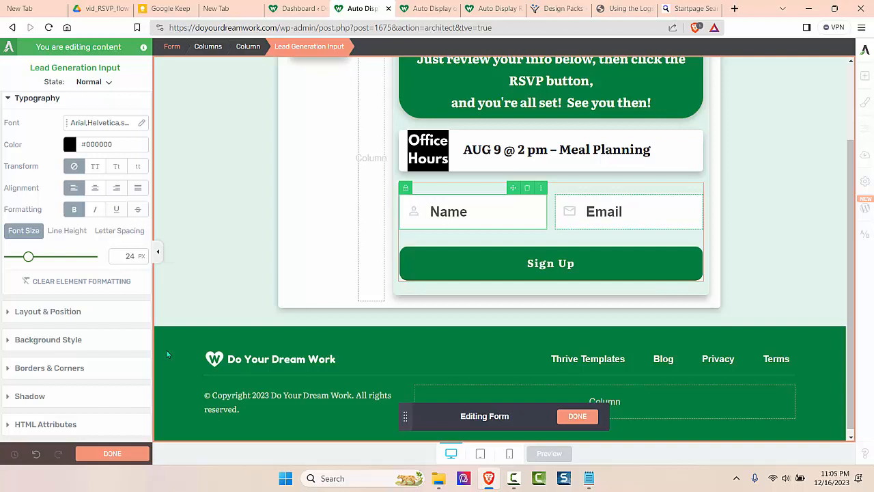
- Replace the submit button's text with RSVP
left_click(579, 264)
key("BackSpace")
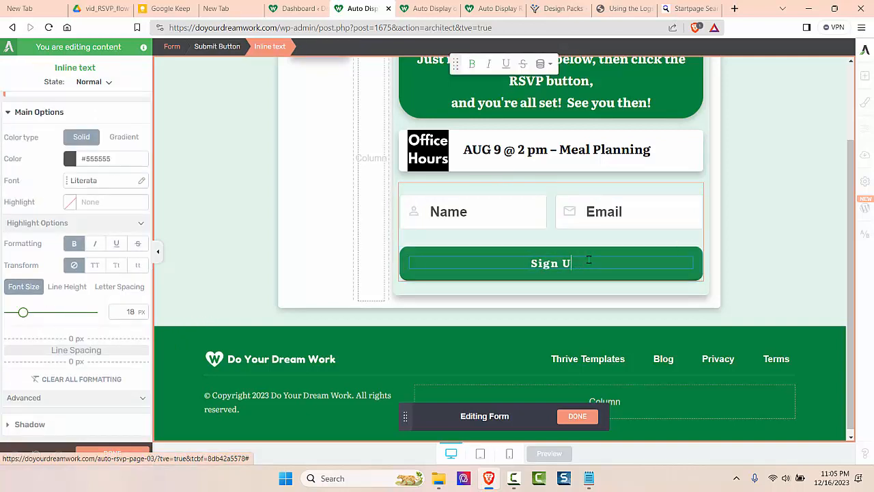
key("BackSpace")
key("BackSpace")
key("BackSpace")
key("BackSpace")
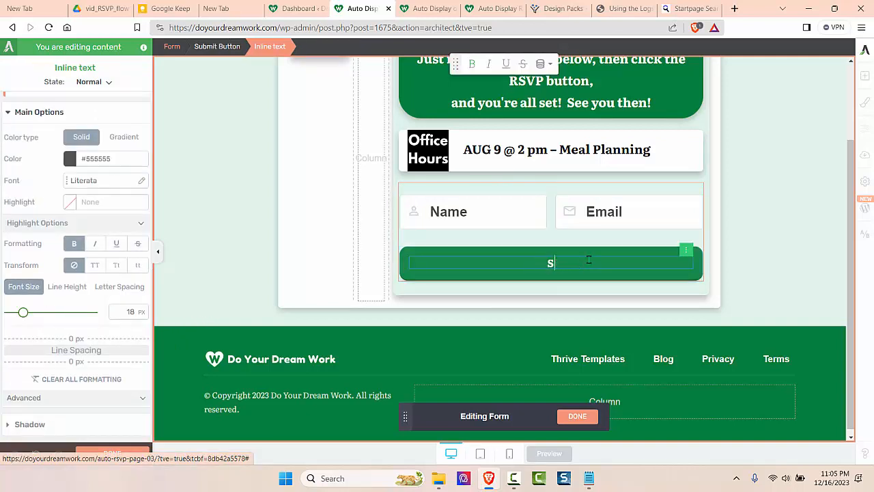
type("RSVP")
left_click(538, 263)
key("BackSpace")
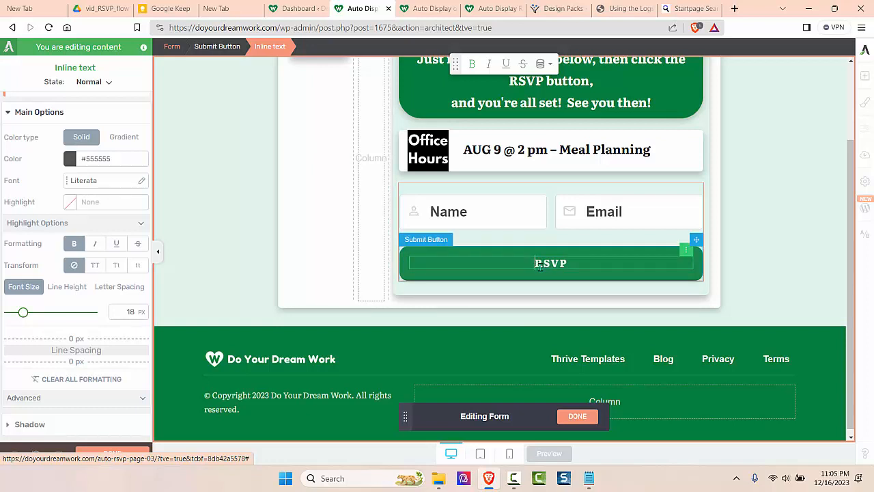
- Set the font size of the submit button's RSVP text to 26 px and finish editing the form elements
left_click(559, 264)
left_click(137, 313)
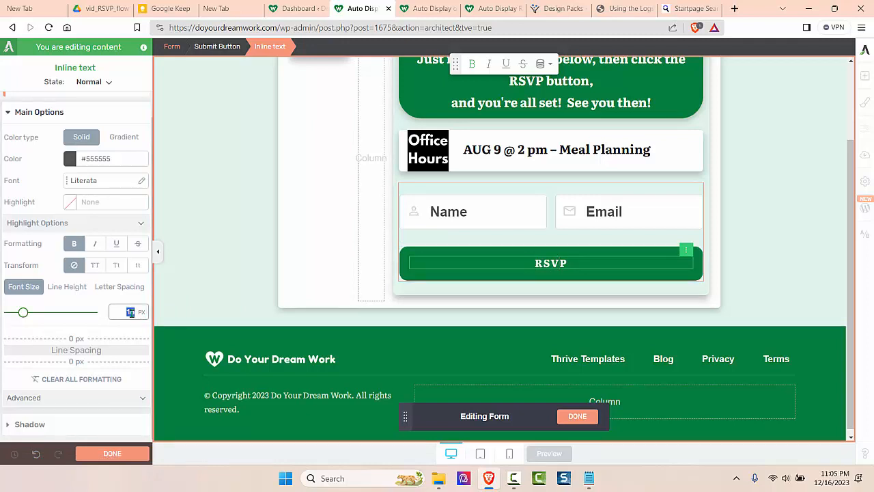
type("24")
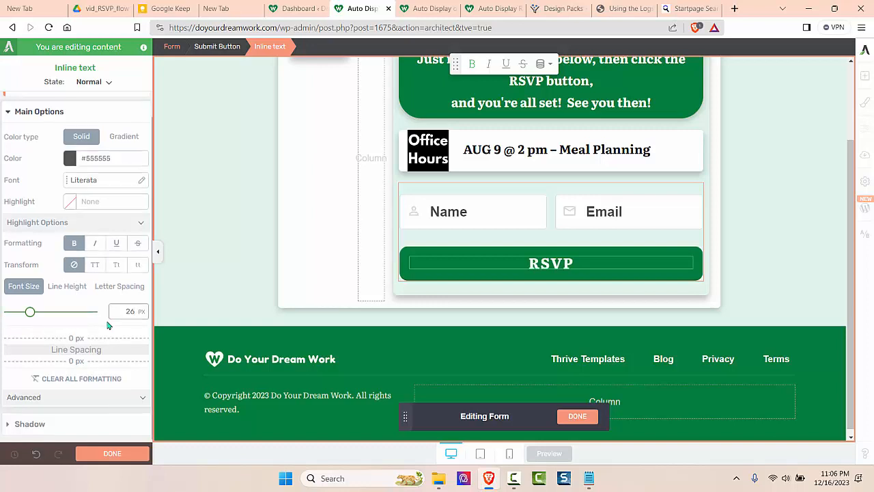
left_click(577, 416)
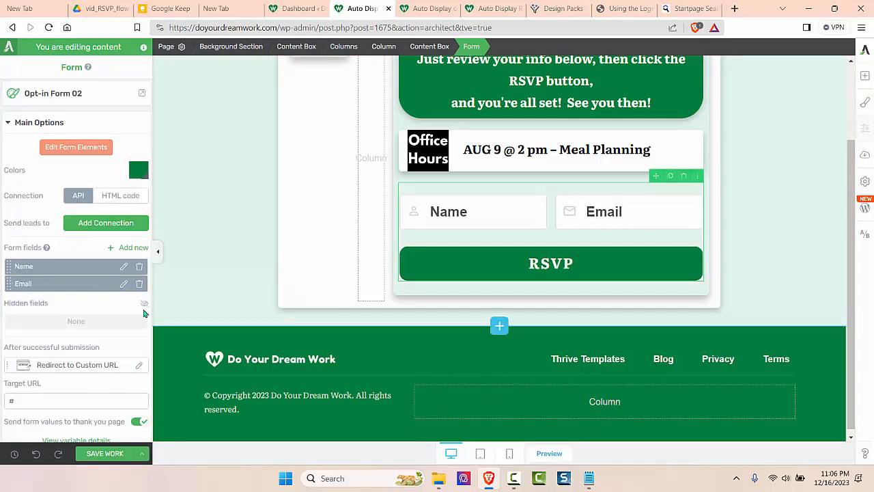
- Add a drop shadow with a distance of 4 px to the whole form
scroll(144, 313, "down", 3)
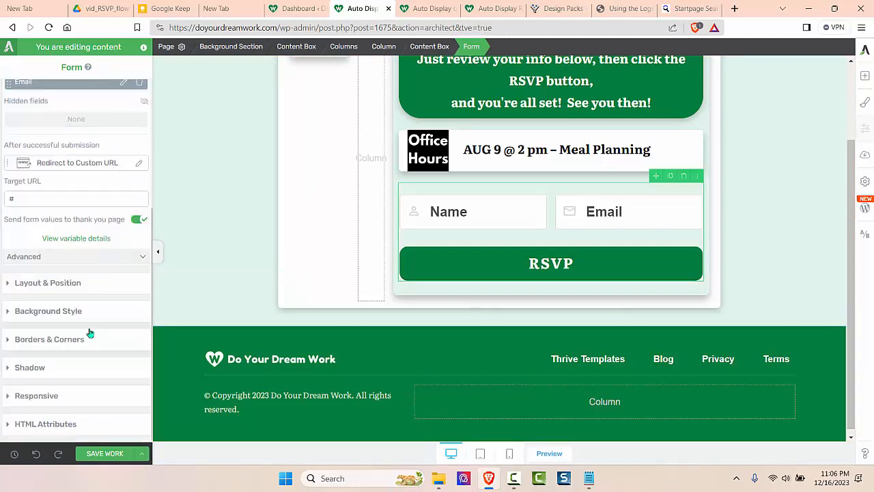
left_click(71, 367)
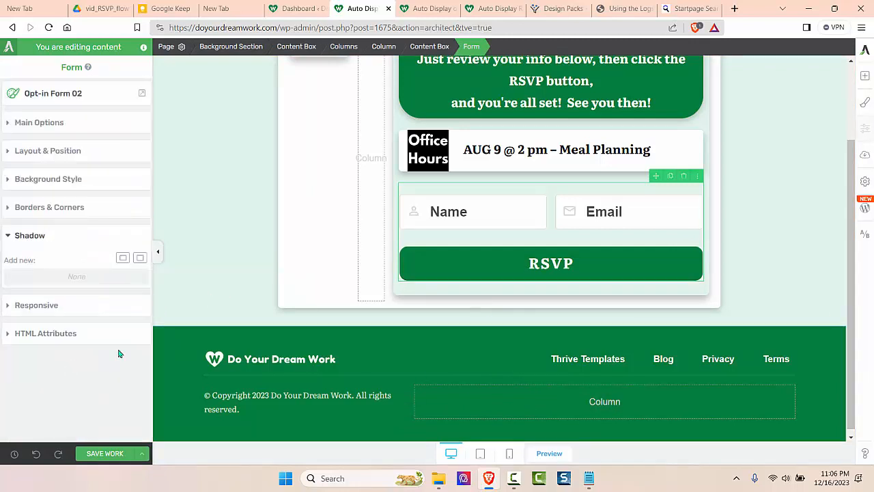
left_click(140, 259)
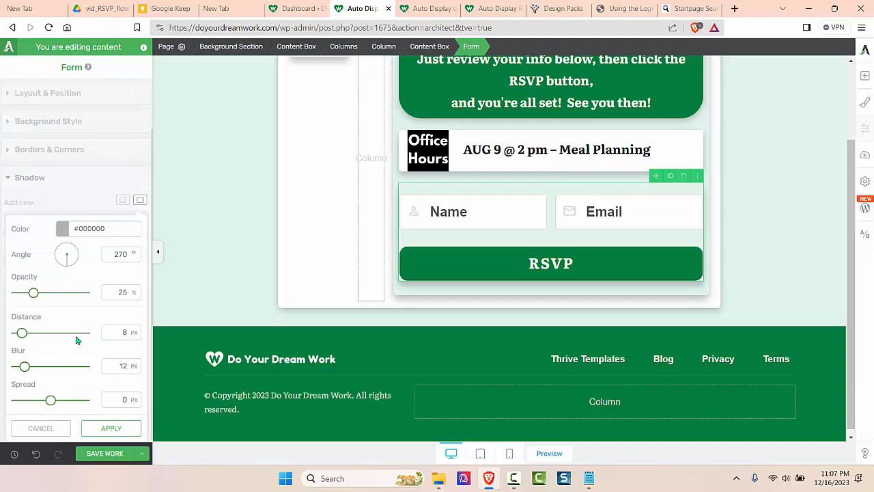
double_click(127, 332)
type("1")
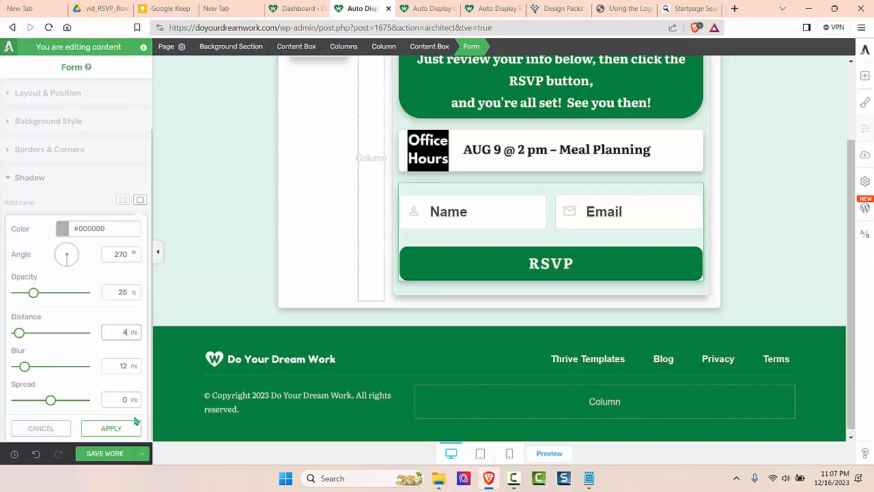
left_click(111, 428)
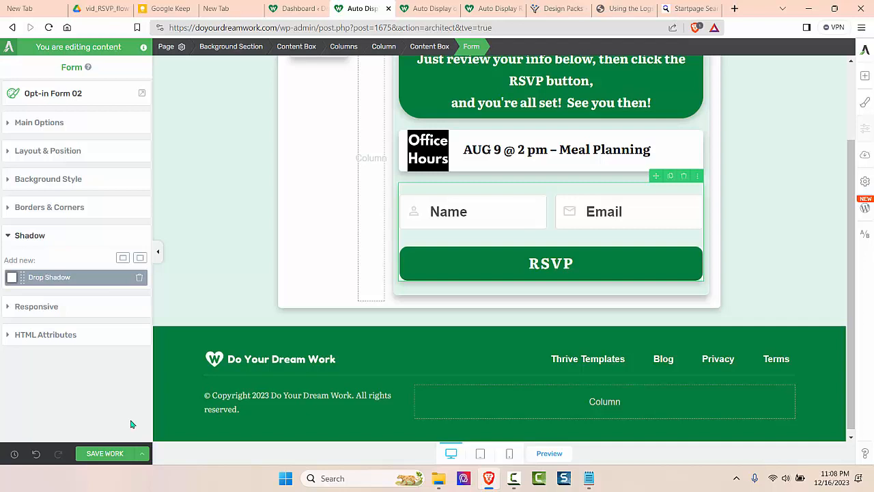
- Add a drop shadow with a reduced distance to the grouped Name and Email input fields and finish editing the form elements
left_click(87, 124)
left_click(87, 150)
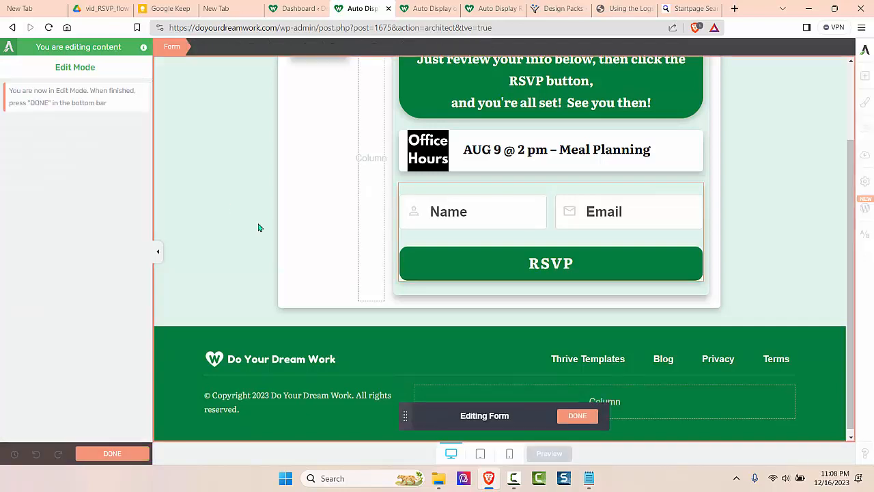
left_click(498, 220)
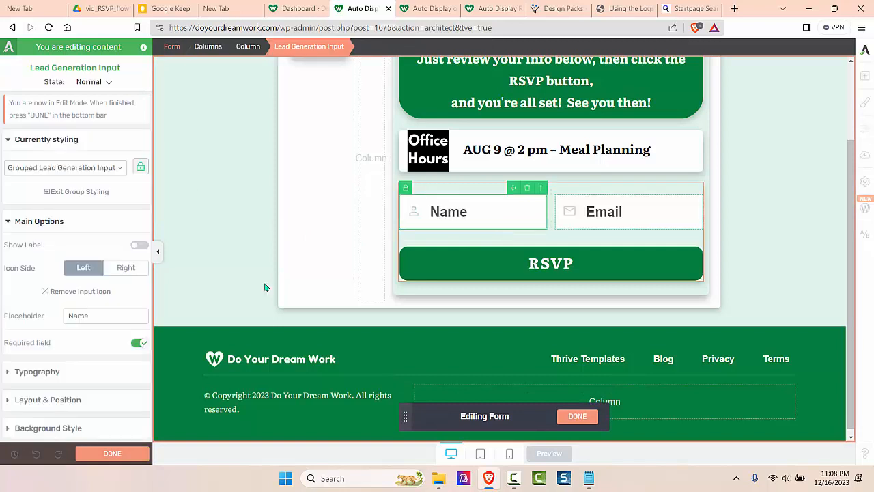
scroll(116, 373, "down", 2)
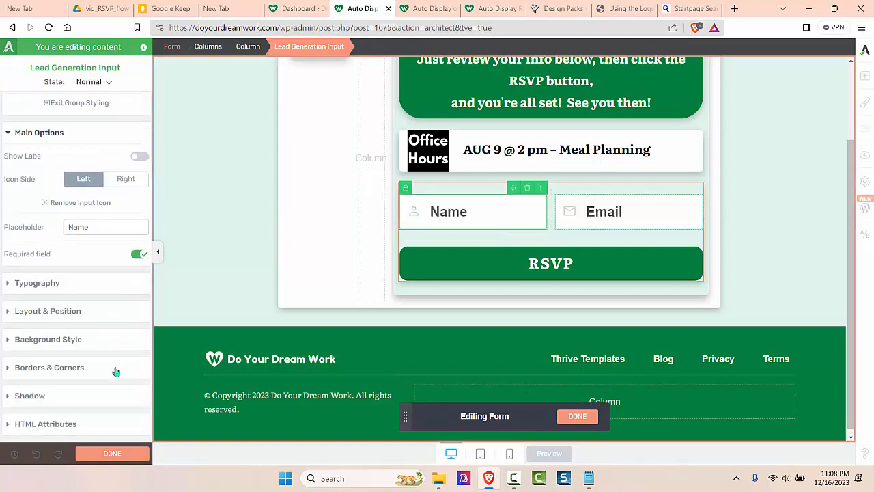
left_click(71, 403)
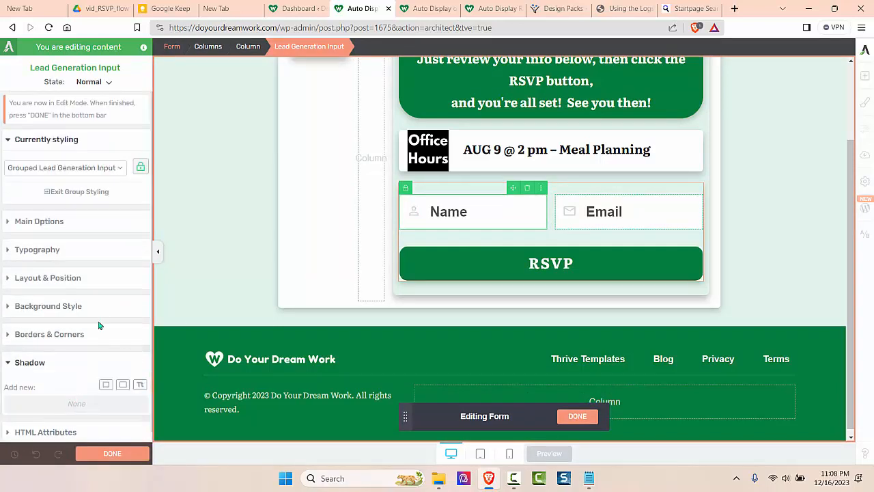
scroll(99, 323, "down", 1)
left_click(123, 377)
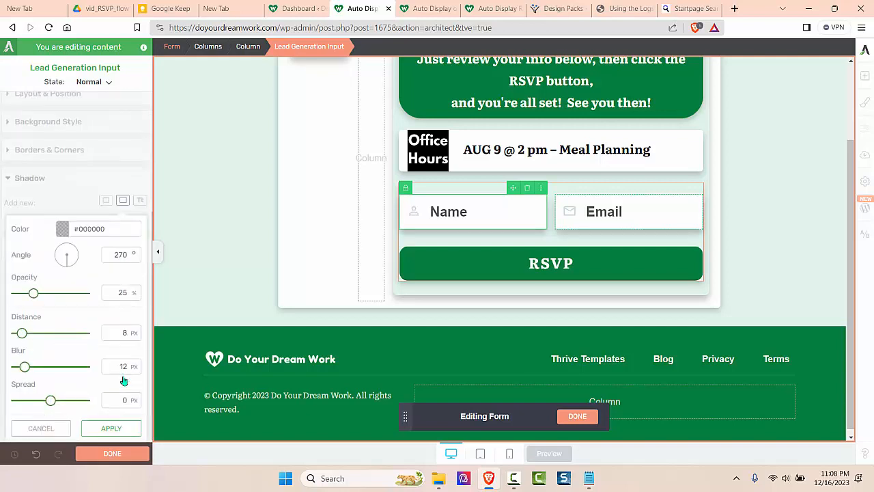
double_click(126, 332)
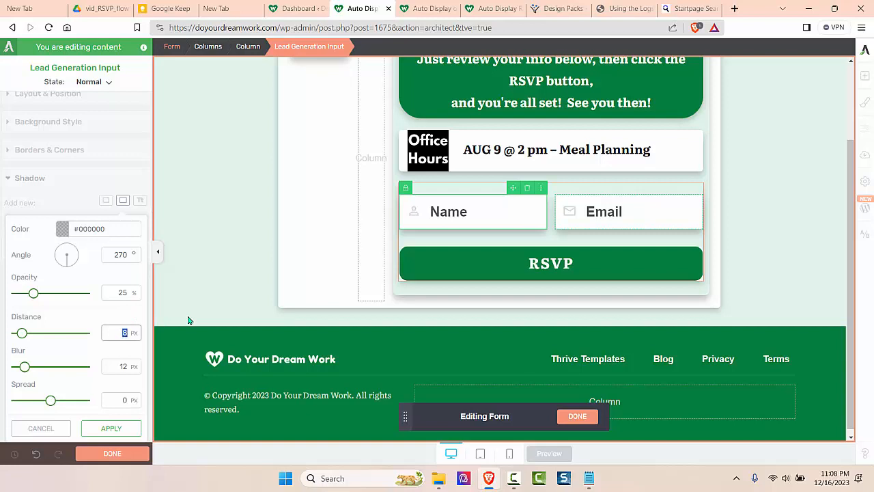
left_click(111, 428)
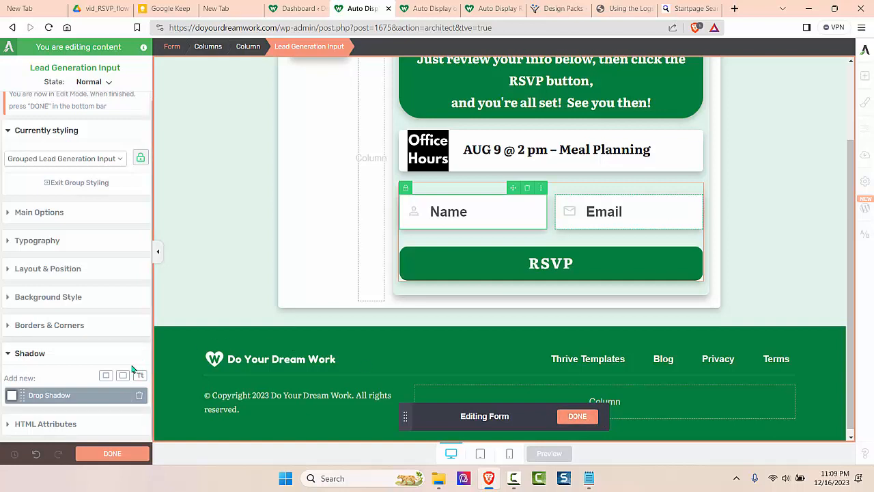
left_click(112, 454)
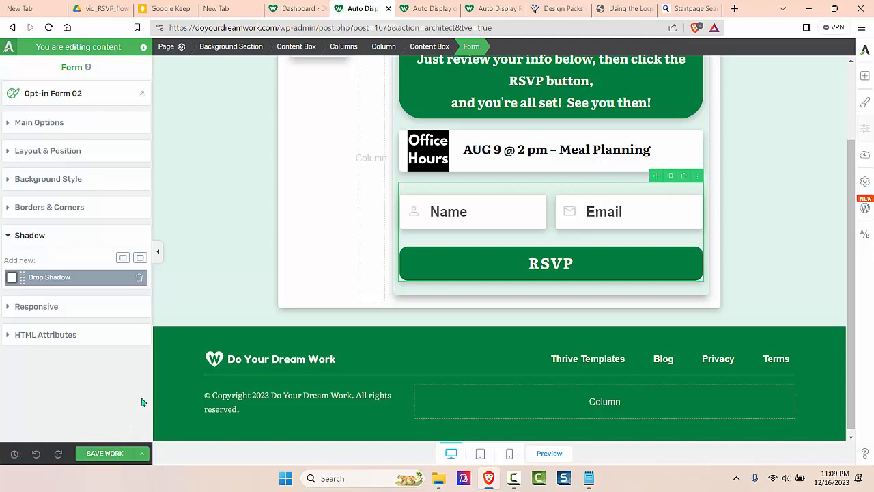
- Save and preview the RSVP page and compare its form with the finished auto-rsvp-page-02 page
left_click(142, 453)
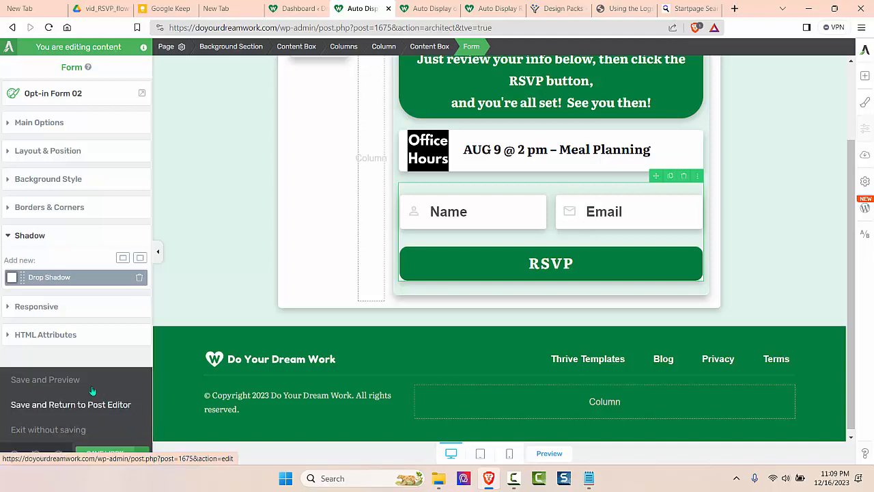
left_click(65, 381)
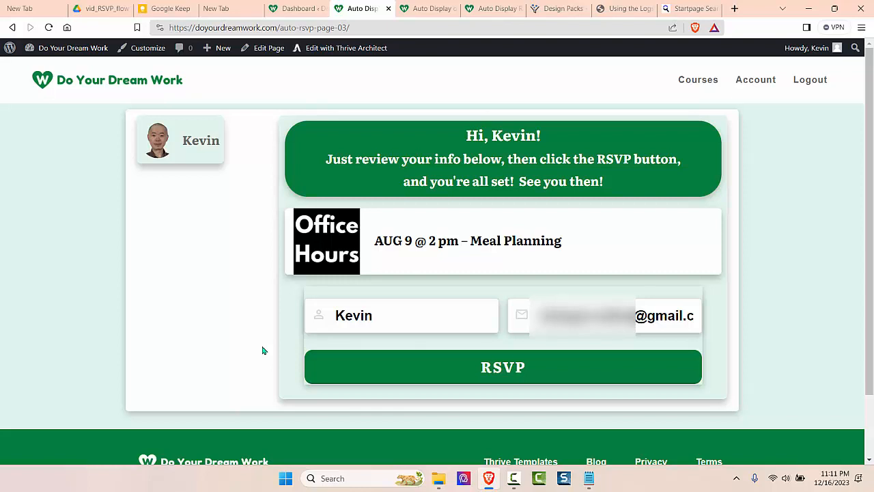
left_click(488, 8)
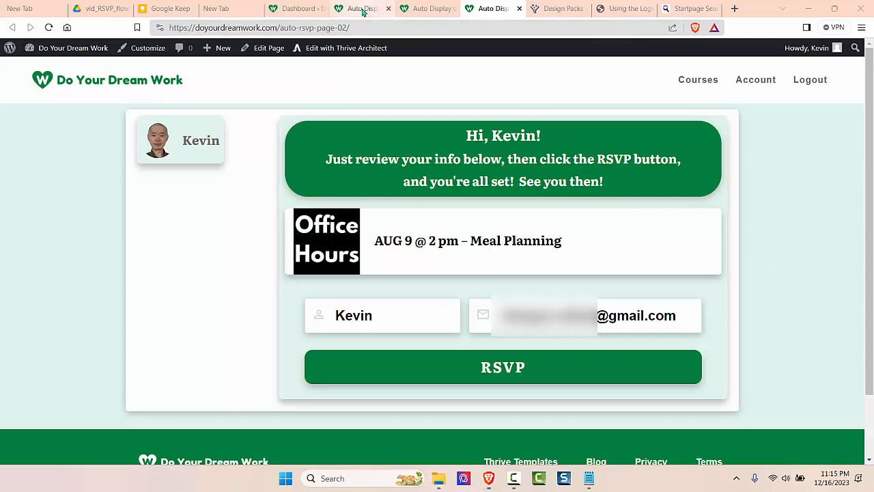
left_click(363, 10)
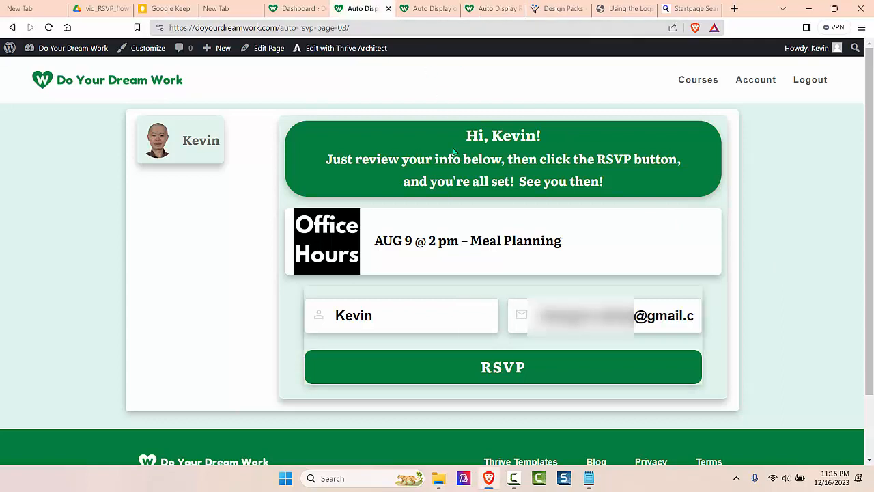
- Reopen the page in Thrive Architect and shift the form's column divider to narrow the Name field and widen the Email field
left_click(355, 62)
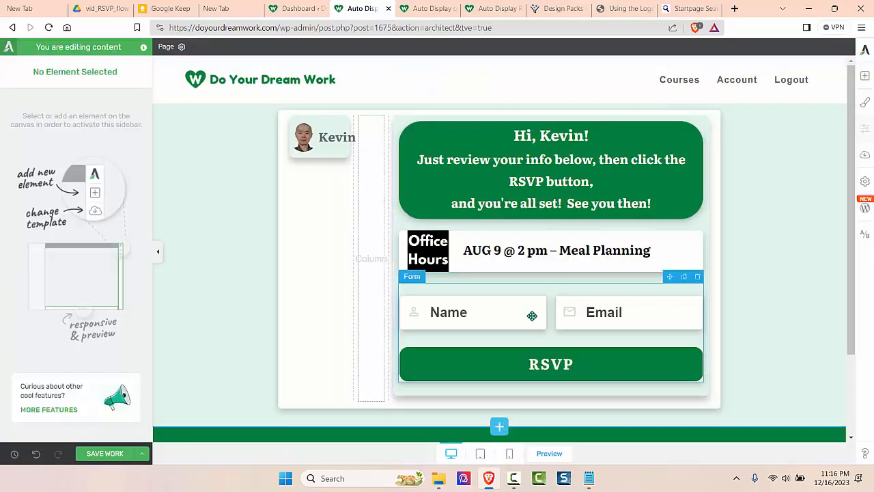
left_click(532, 315)
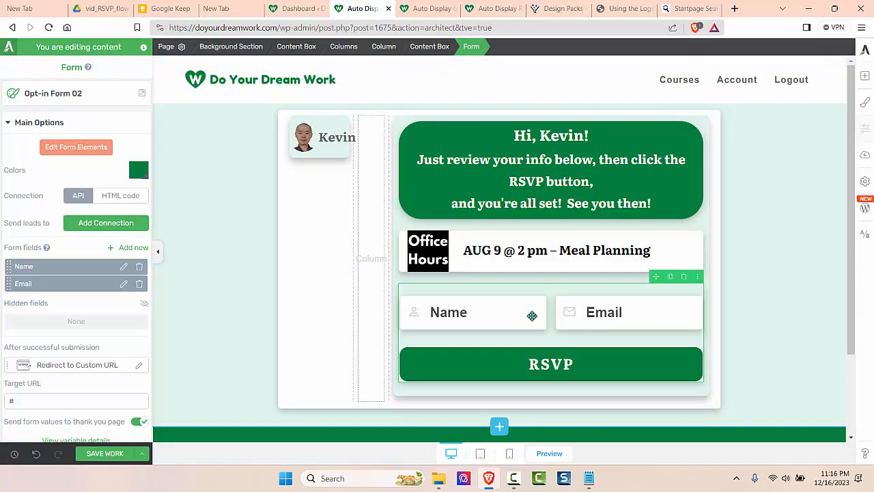
left_click(81, 148)
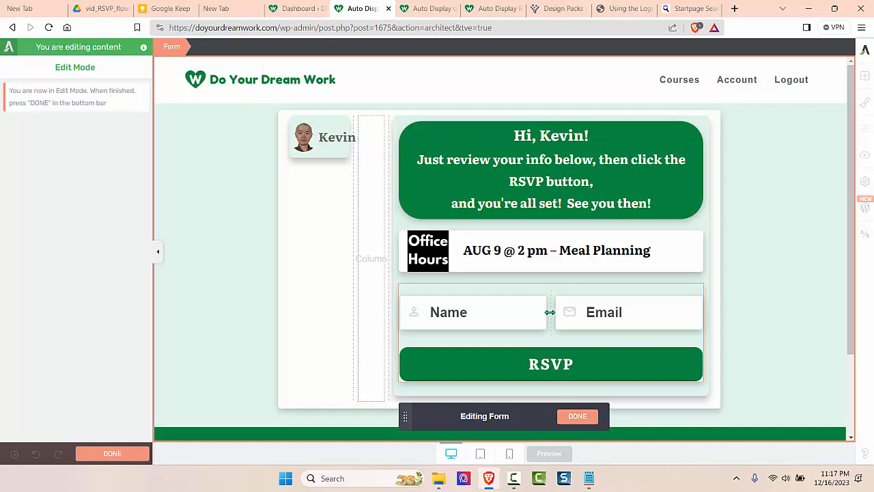
left_click_drag(550, 312, 517, 310)
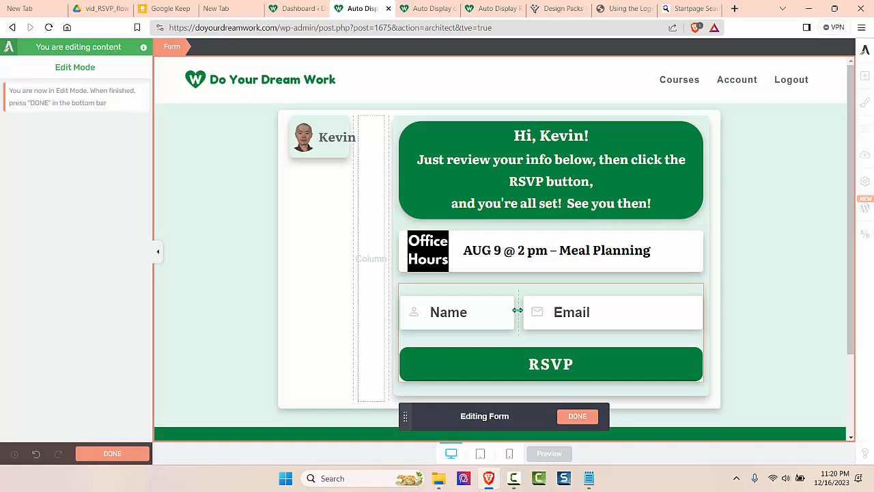
left_click(578, 416)
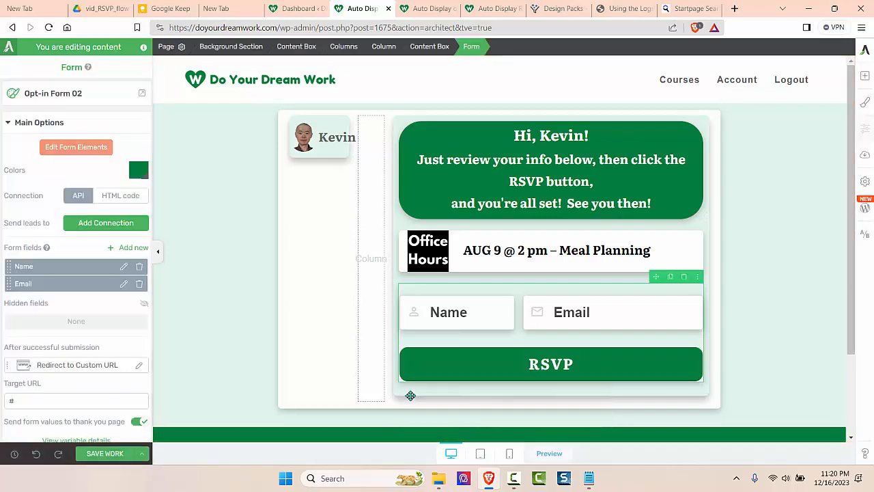
- Save and preview the page with the resized fields and check it against auto-rsvp-page-02
left_click(143, 452)
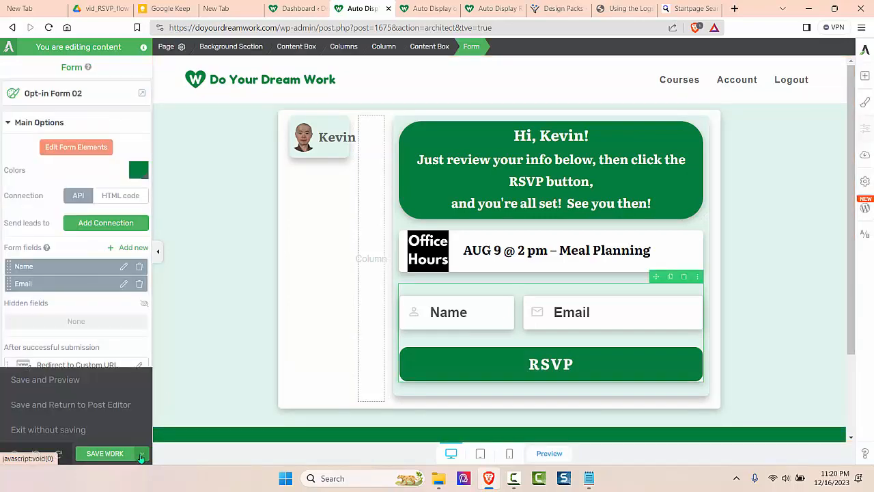
left_click(56, 380)
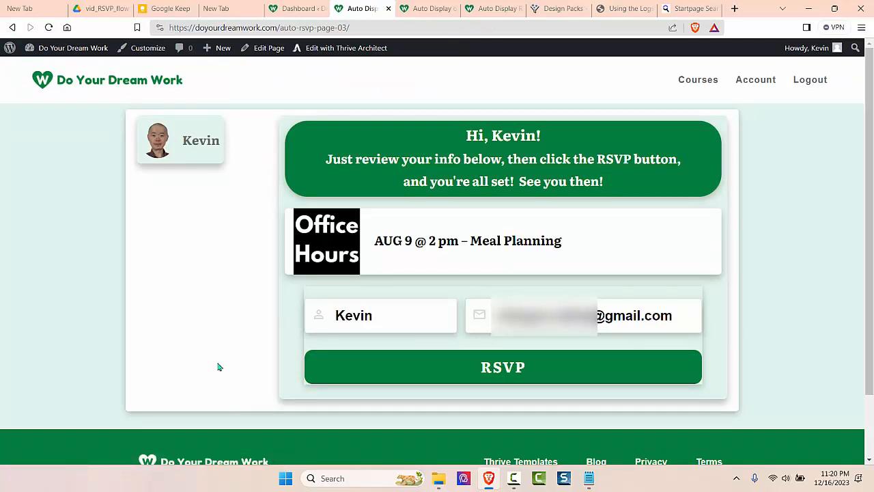
left_click(509, 9)
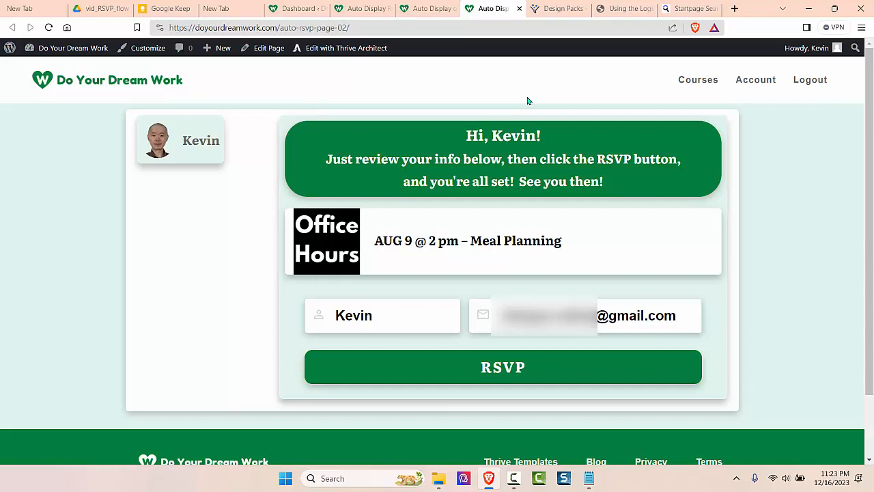
left_click(372, 13)
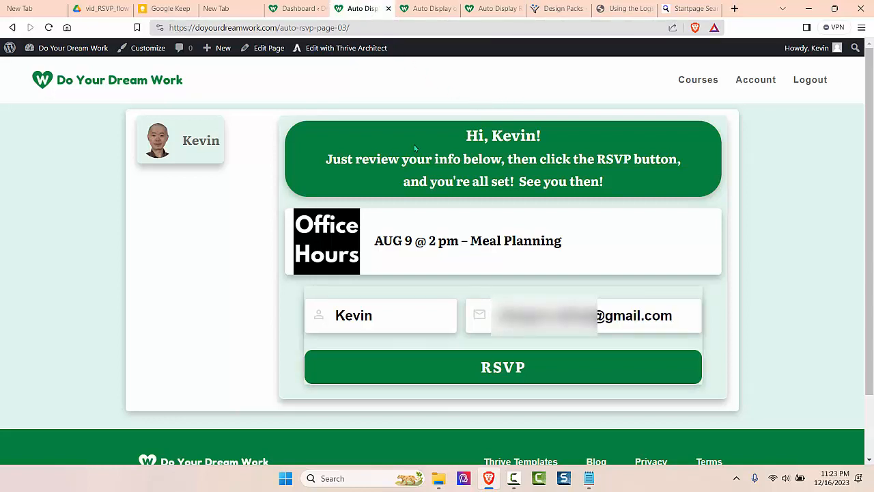
- Reopen the RSVP page in Thrive Architect and select its form to access the form options
left_click(359, 49)
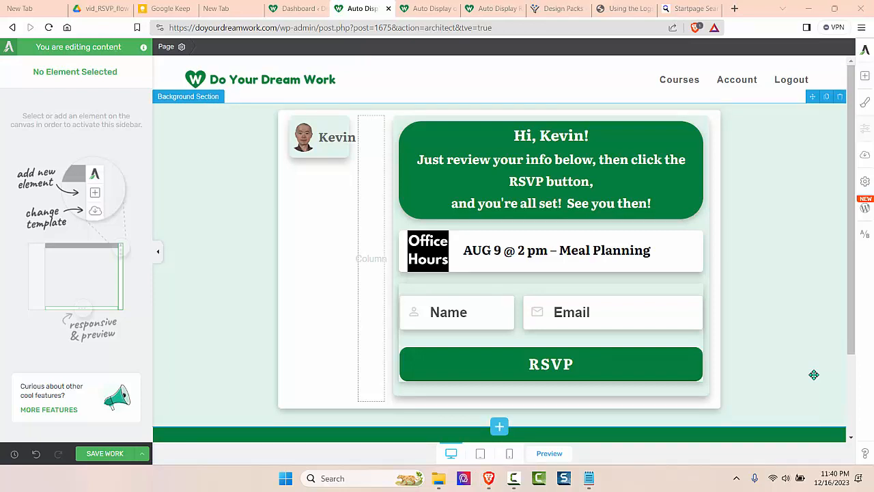
left_click(643, 335)
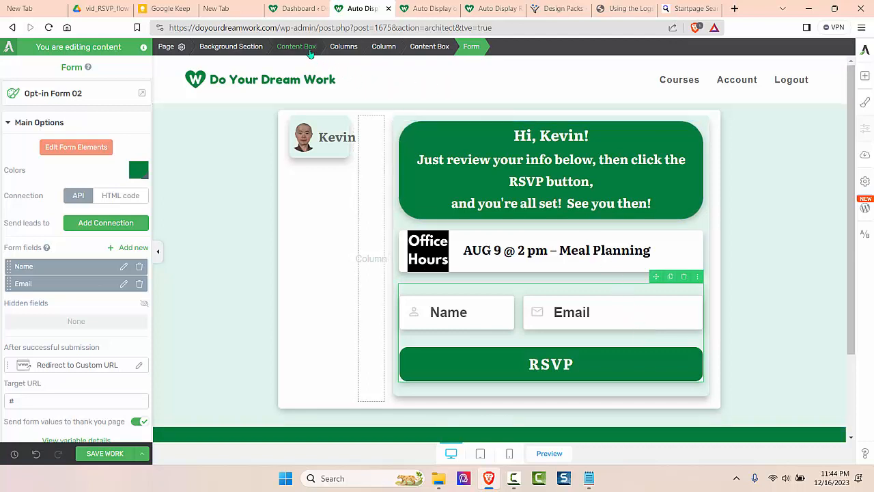
- Open the Thrive Dashboard's API Connections page from the WordPress dashboard to review the active connections
left_click(296, 8)
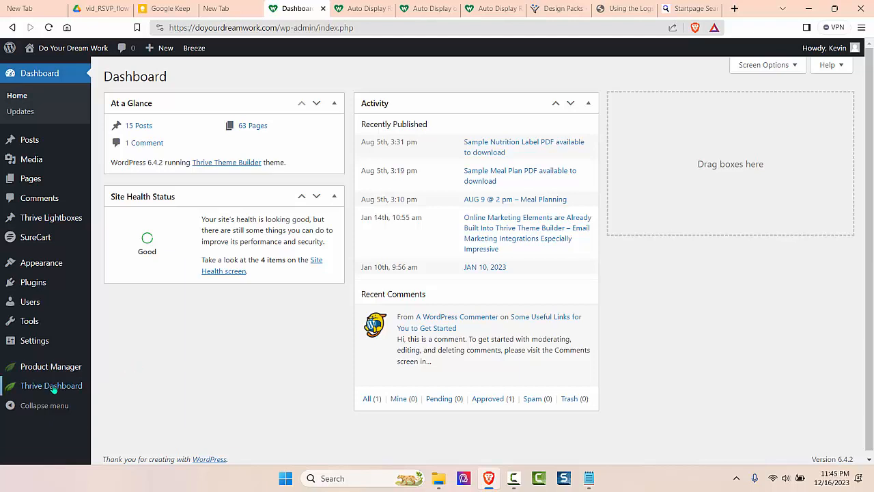
mouse_move(53, 388)
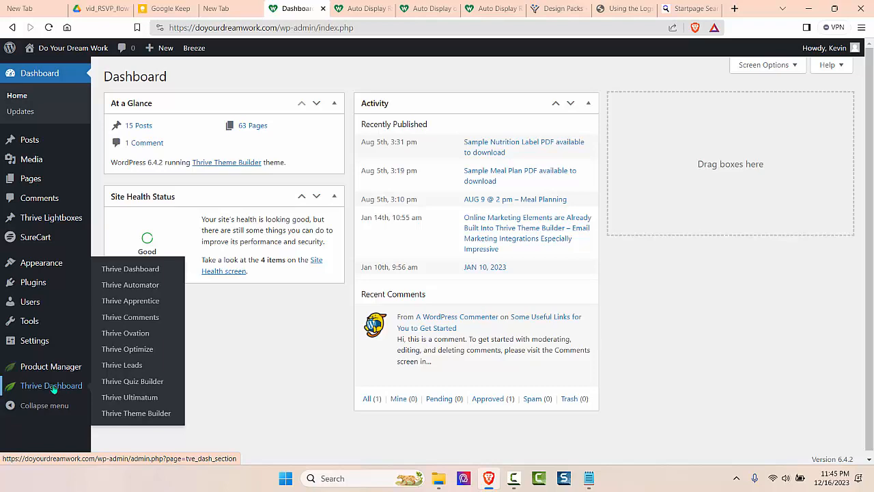
left_click(54, 387)
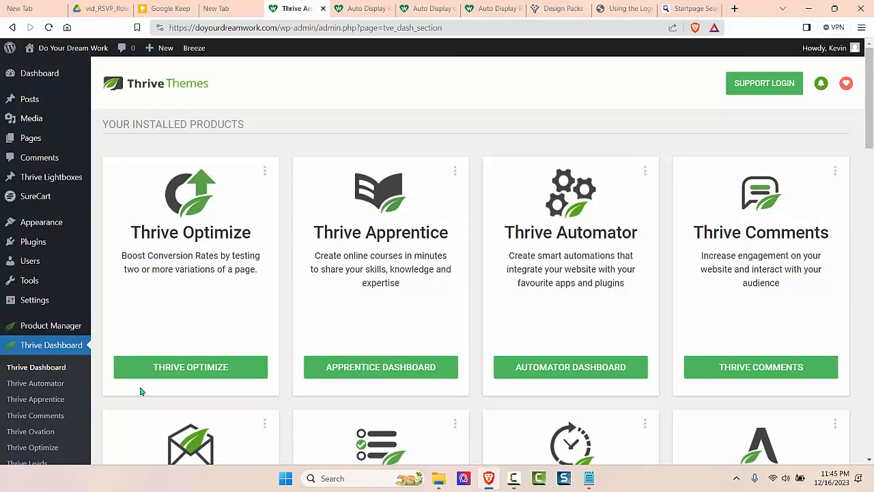
scroll(353, 362, "down", 8)
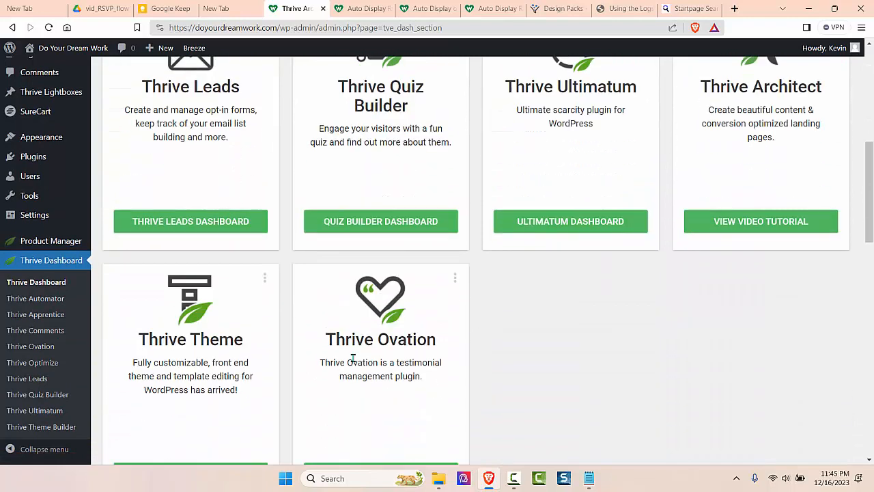
scroll(353, 358, "down", 3)
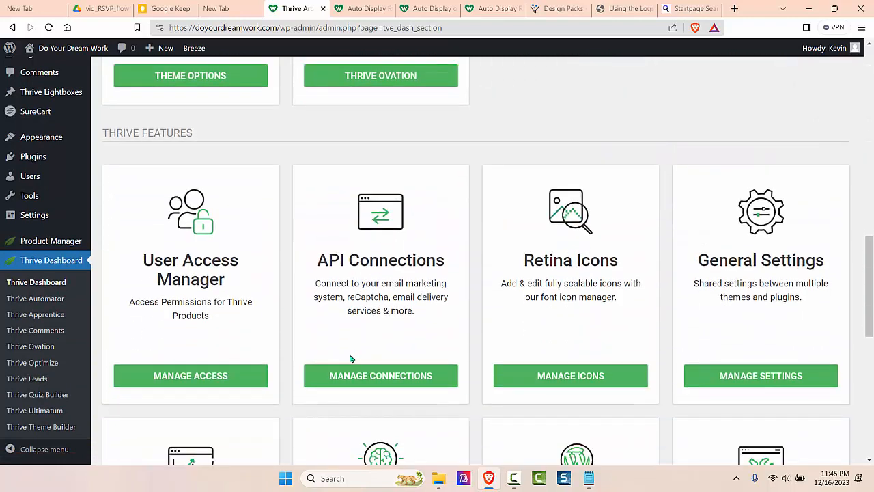
left_click(389, 377)
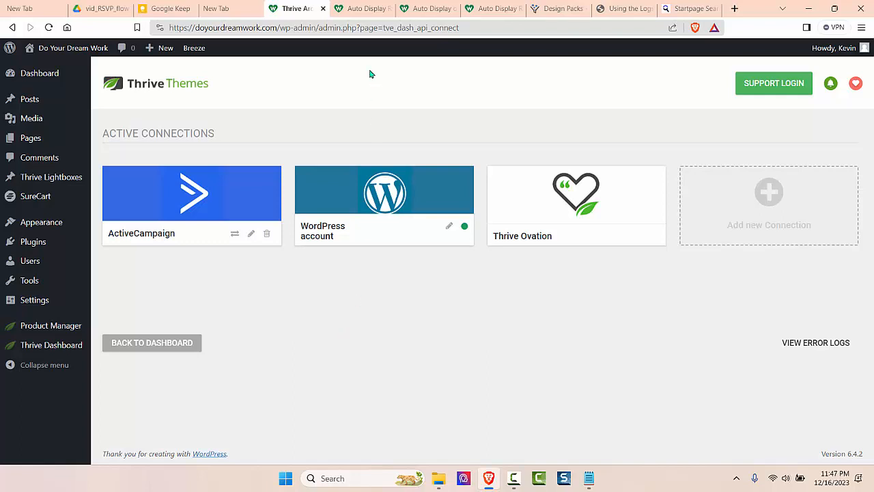
- Return to the RSVP page in Thrive Architect and add an ActiveCampaign connection to the form with the Test Subscribers 01 mailing list
left_click(365, 11)
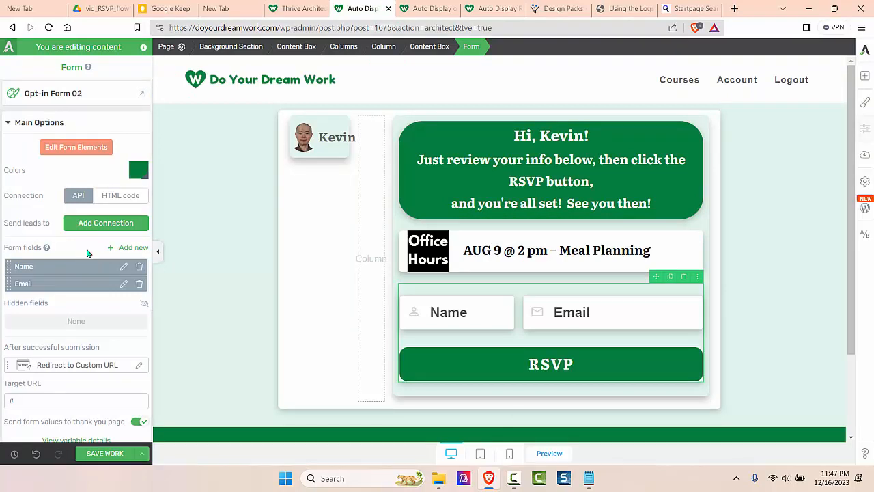
left_click(99, 231)
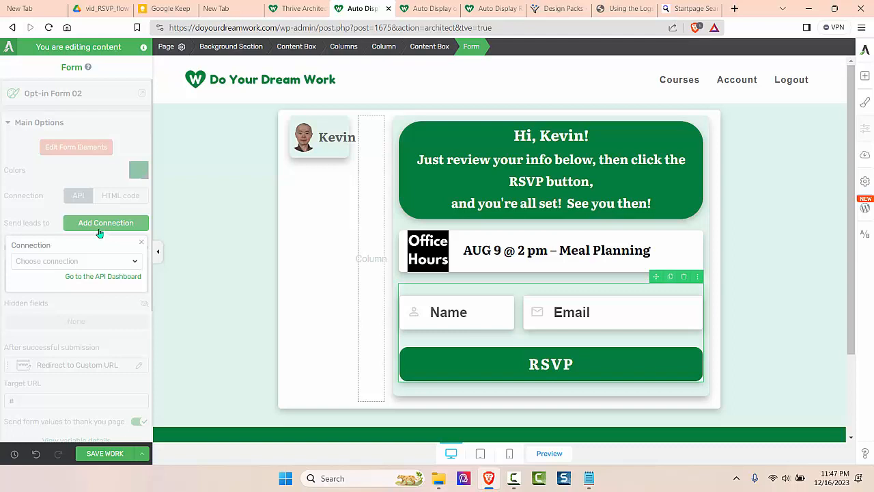
left_click(135, 264)
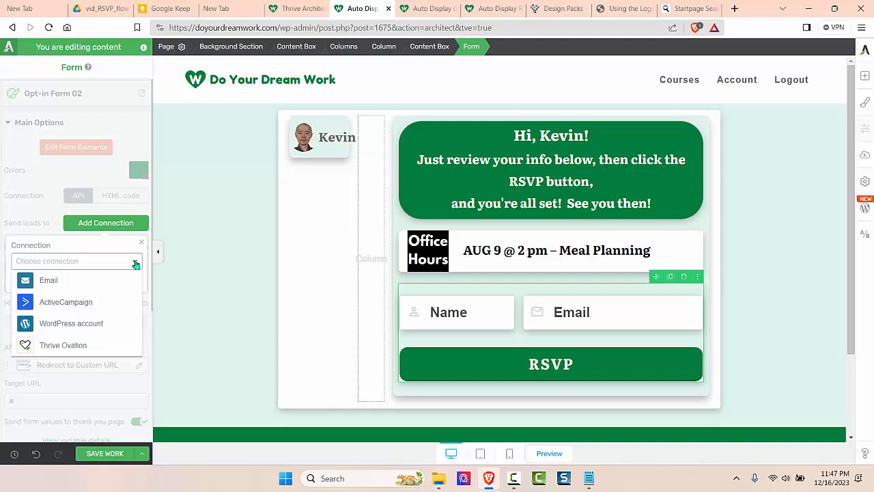
left_click(80, 305)
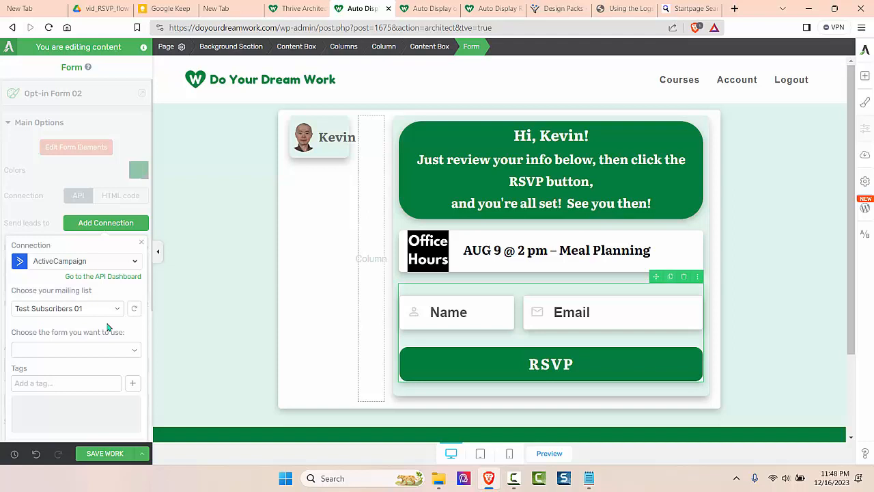
left_click(119, 311)
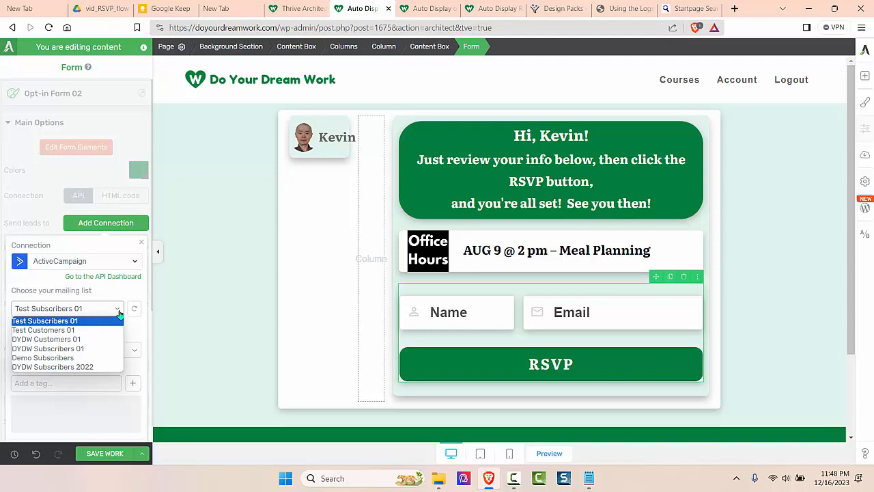
left_click(77, 322)
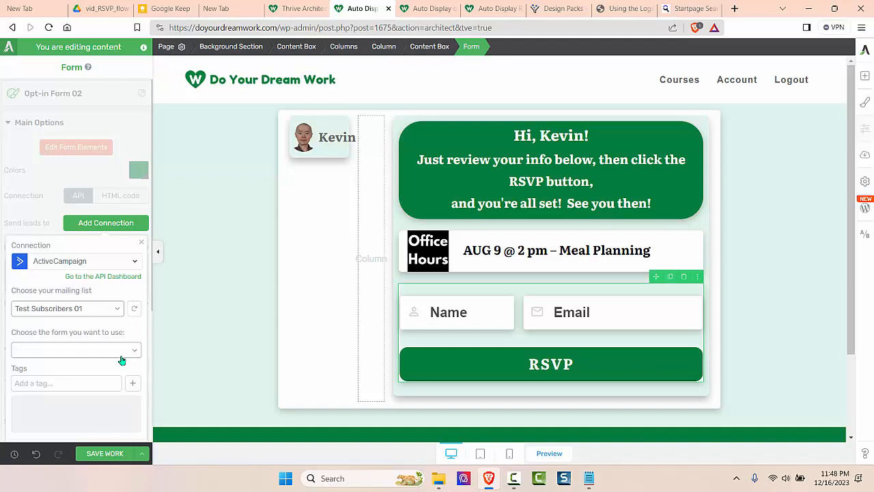
- Add the tag "RSVP: Office Hours" to the ActiveCampaign connection and apply the connection
scroll(98, 329, "down", 1)
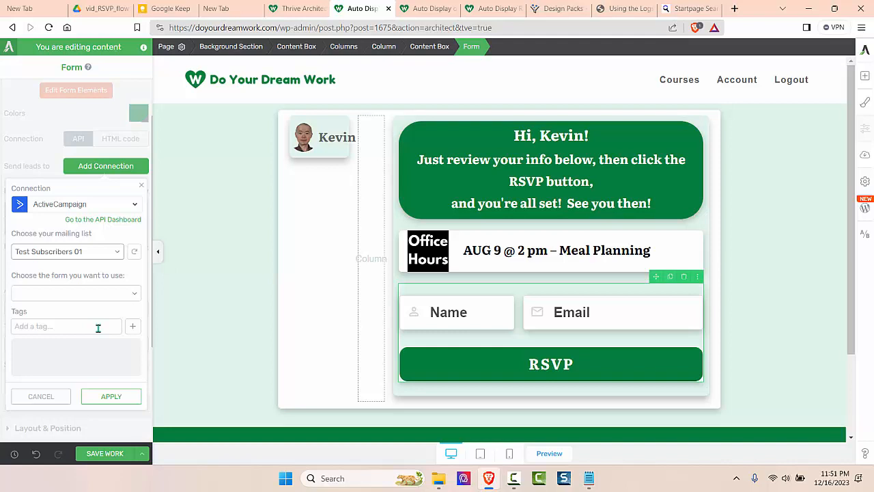
left_click(97, 328)
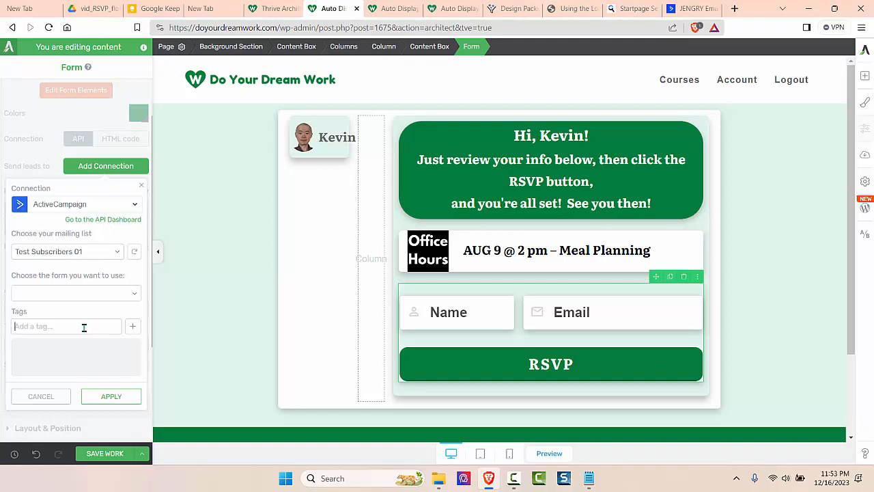
type("RSVP: Office Hours")
left_click(122, 396)
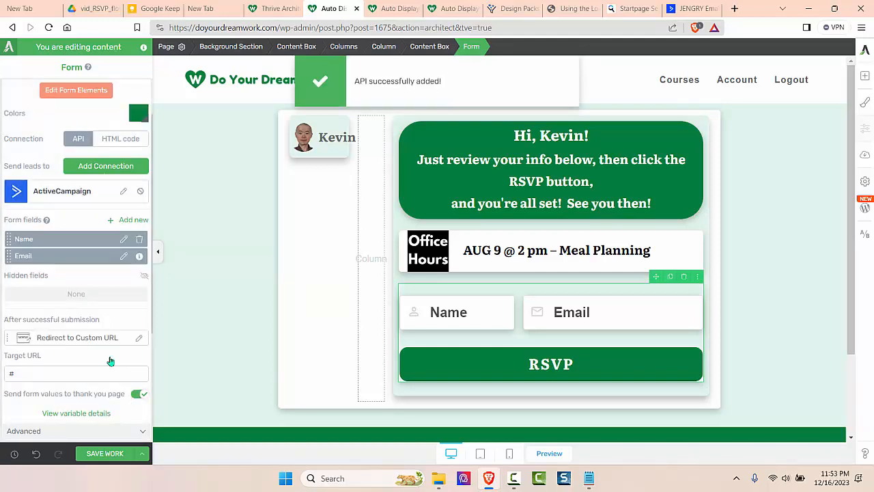
- Set the form's action after successful submission to Show success notification
scroll(110, 361, "down", 1)
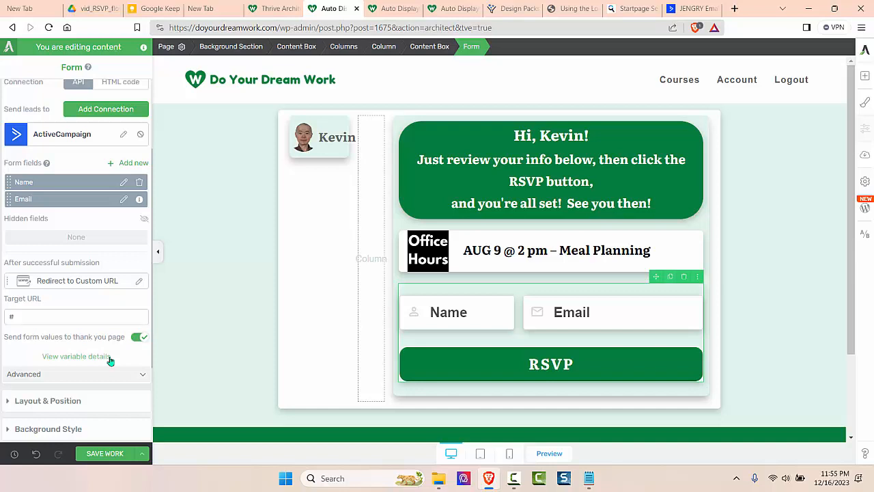
left_click(101, 287)
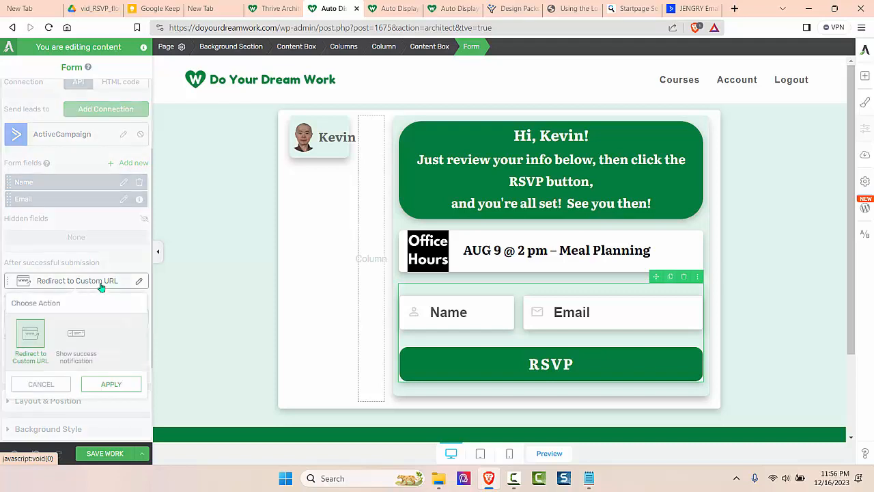
left_click(82, 343)
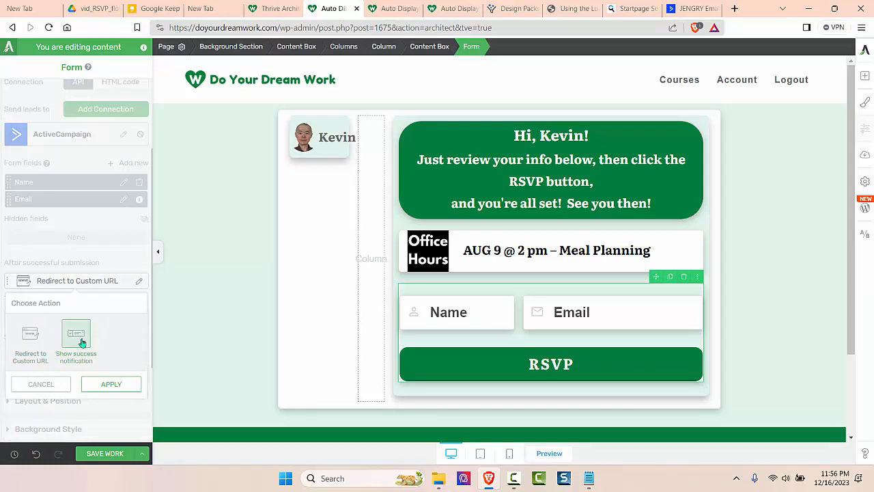
left_click(112, 384)
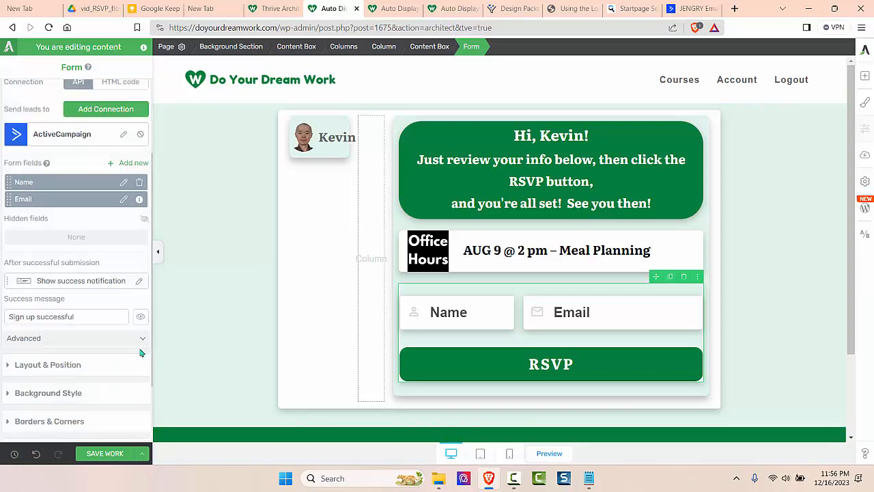
- Replace the form's success message with the copied text about a confirmation email in the inbox, and preview the message
triple_click(111, 319)
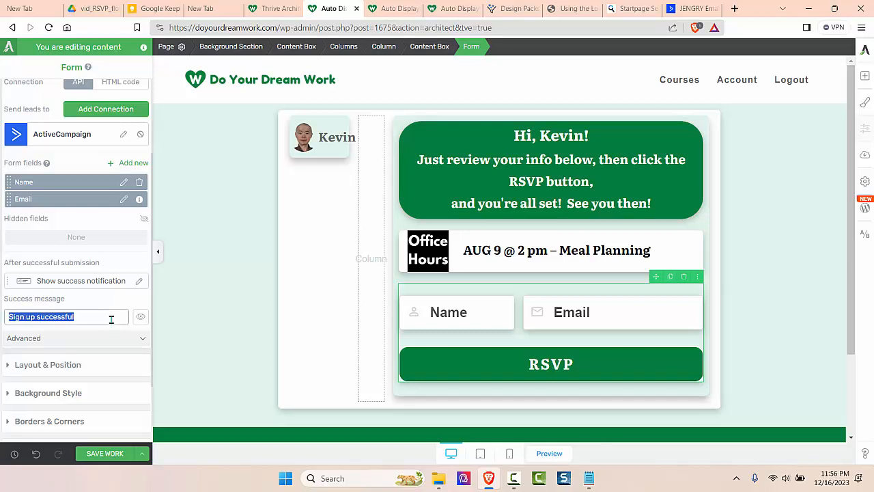
key("BackSpace")
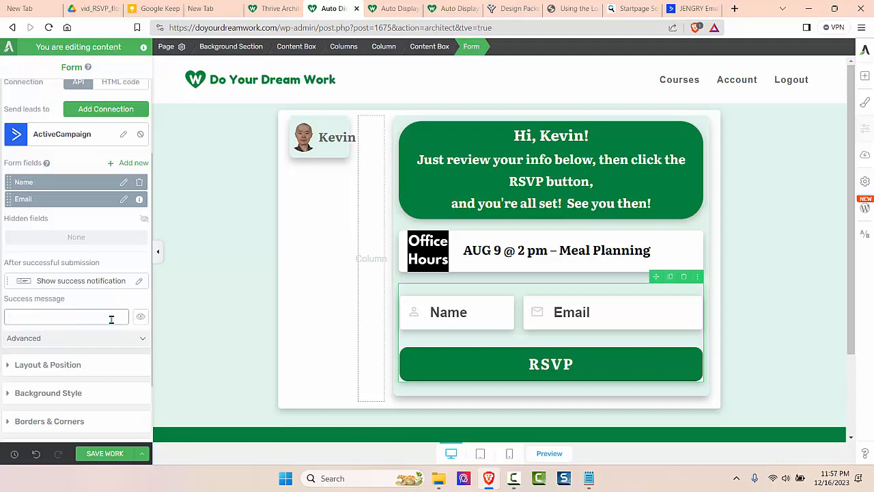
key("ctrl+v")
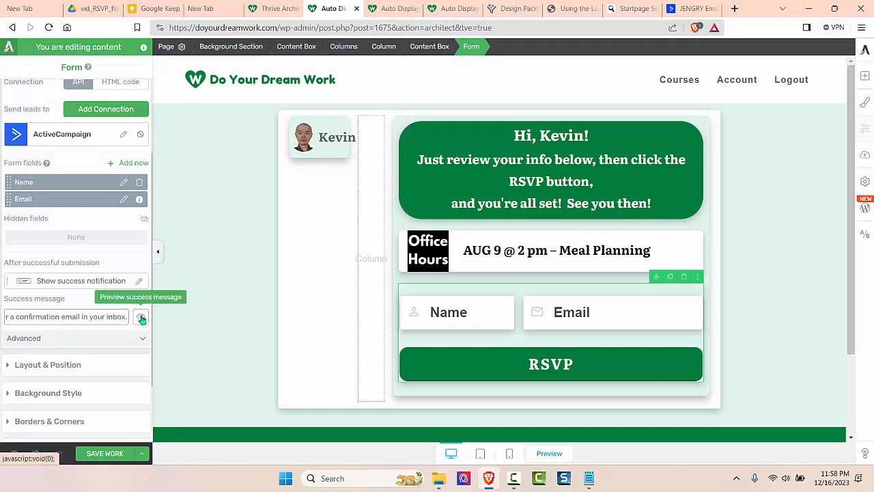
left_click(142, 318)
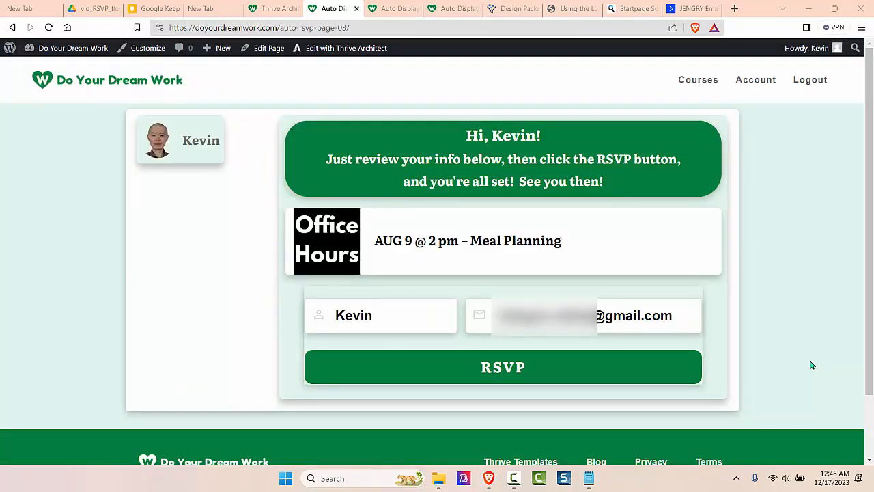
- Switch to ActiveCampaign and look up the "RSVP: Office Hours" tag in the contact tags list
left_click(696, 9)
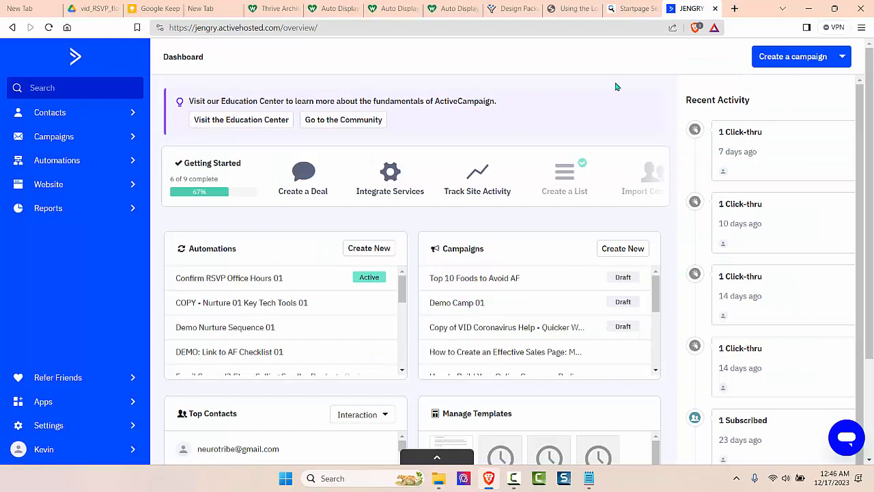
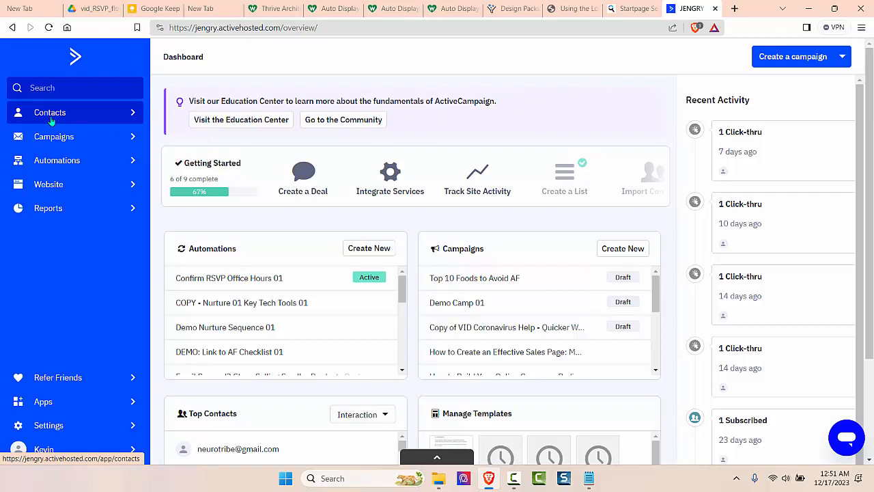
left_click(49, 119)
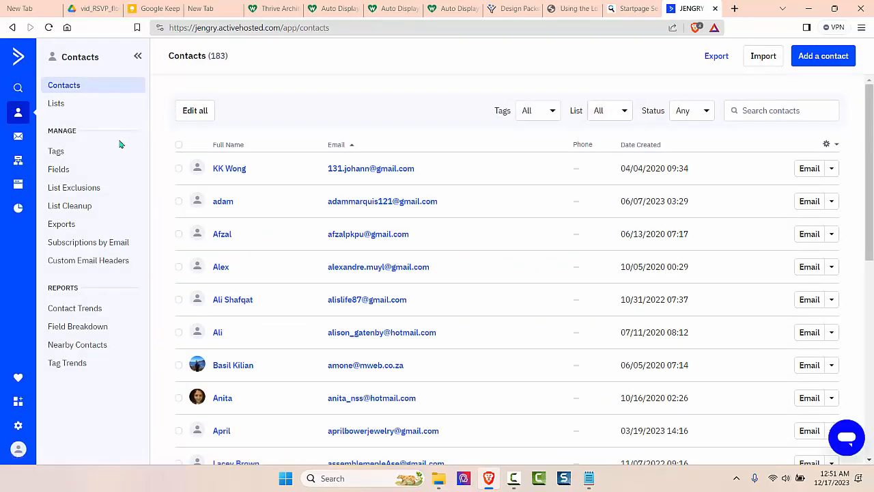
left_click(56, 152)
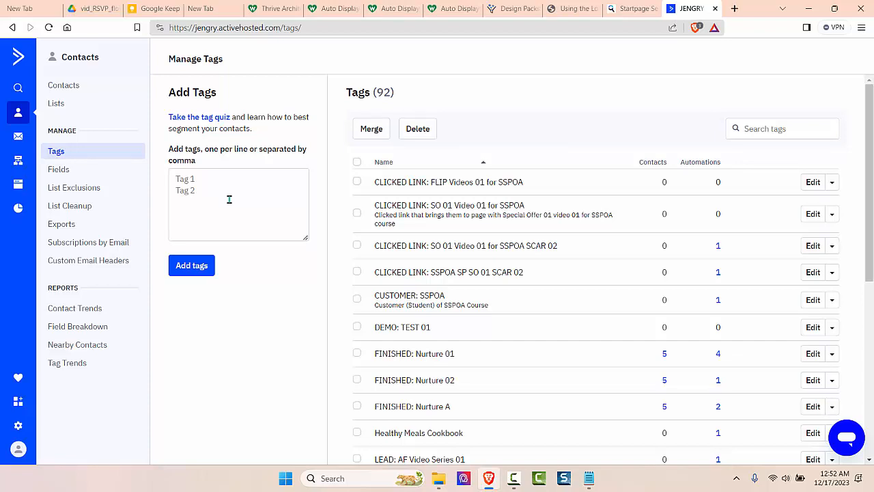
scroll(446, 196, "down", 2)
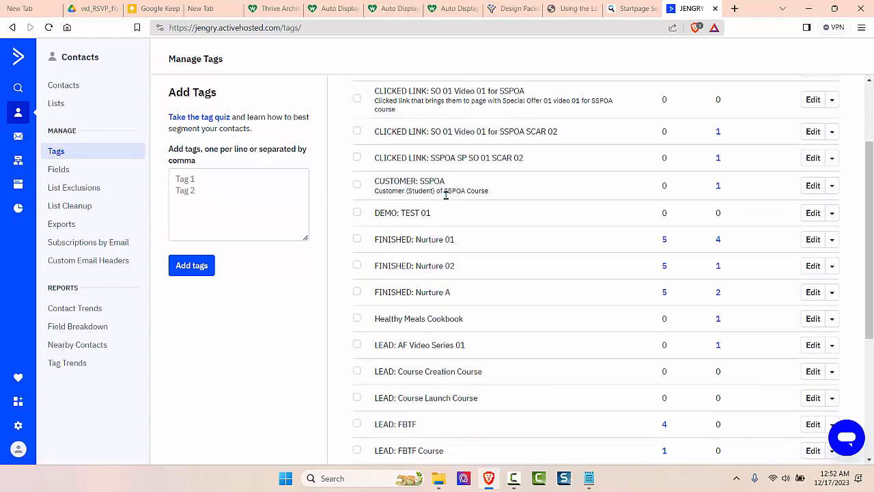
scroll(446, 195, "down", 4)
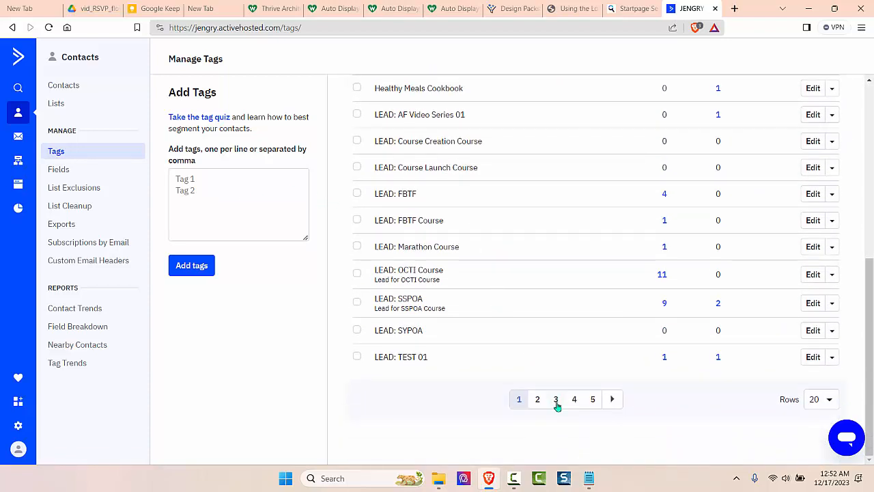
left_click(556, 400)
scroll(535, 295, "down", 2)
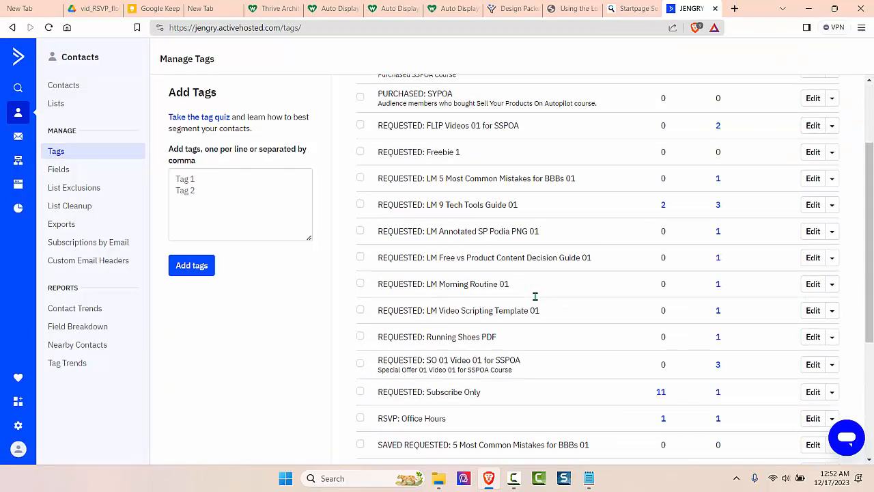
scroll(535, 295, "down", 4)
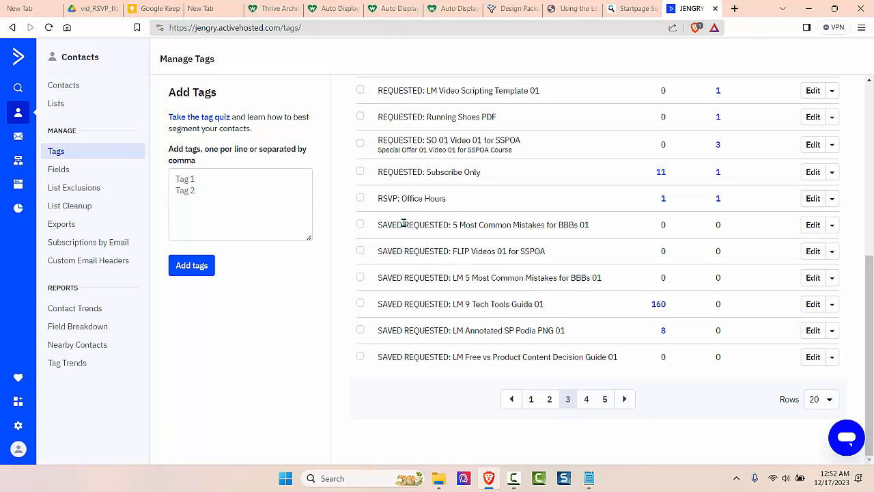
- Open the Confirm RSVP Office Hours 01 automation and view its "Confirm RSVP Office Hours 08/09/2023 01" email in the email designer
left_click(18, 162)
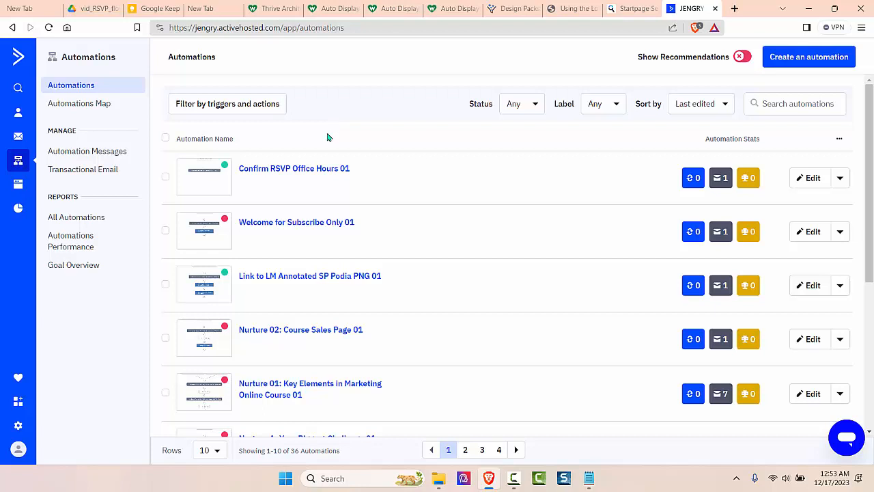
left_click(315, 171)
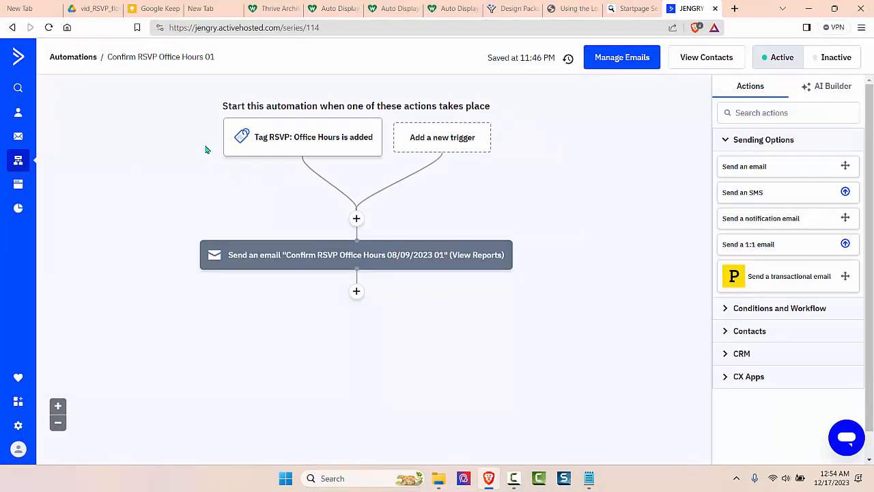
mouse_move(221, 156)
left_click(362, 255)
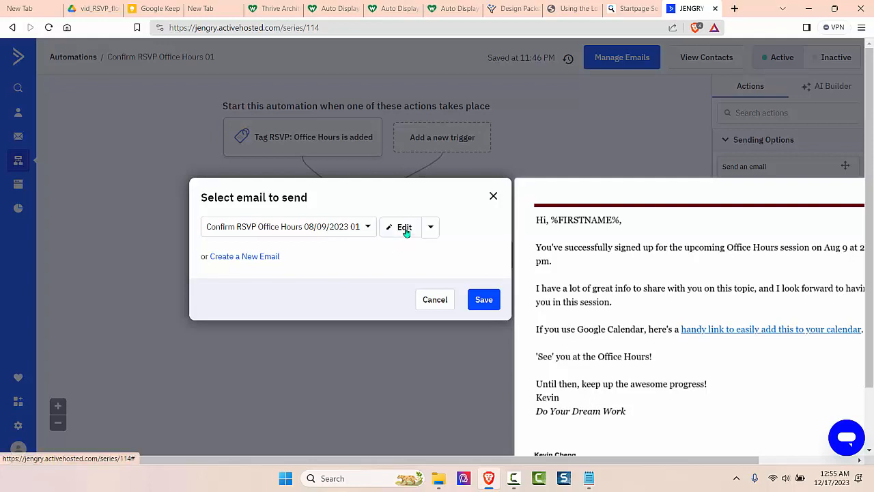
left_click(405, 228)
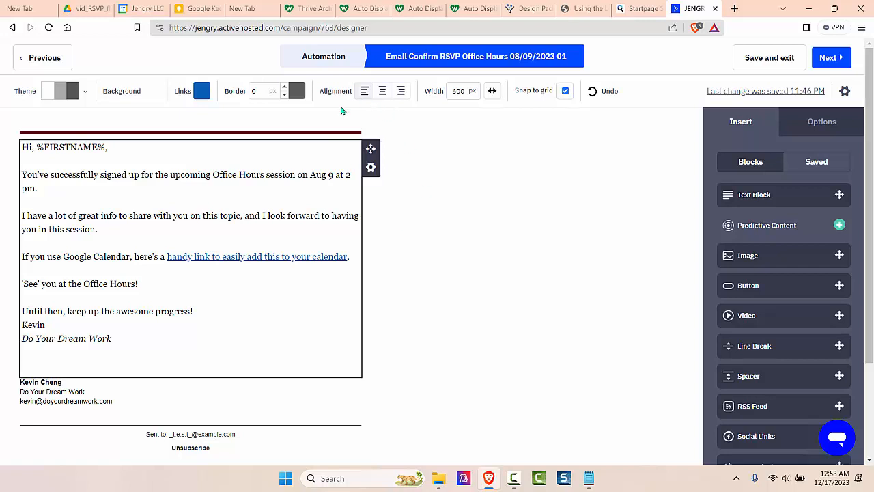
- Switch to Google Calendar, open the publishing options of the December 6 Demo Office Hours event, and copy its event link
left_click(147, 9)
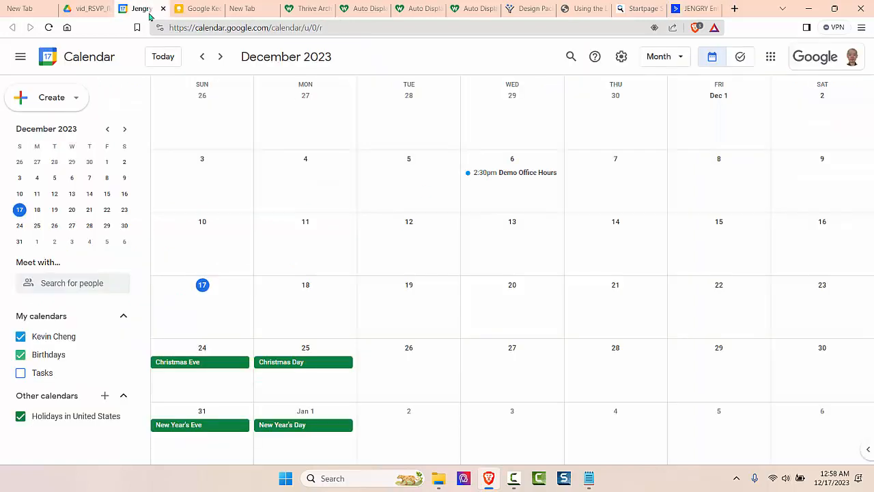
left_click(533, 175)
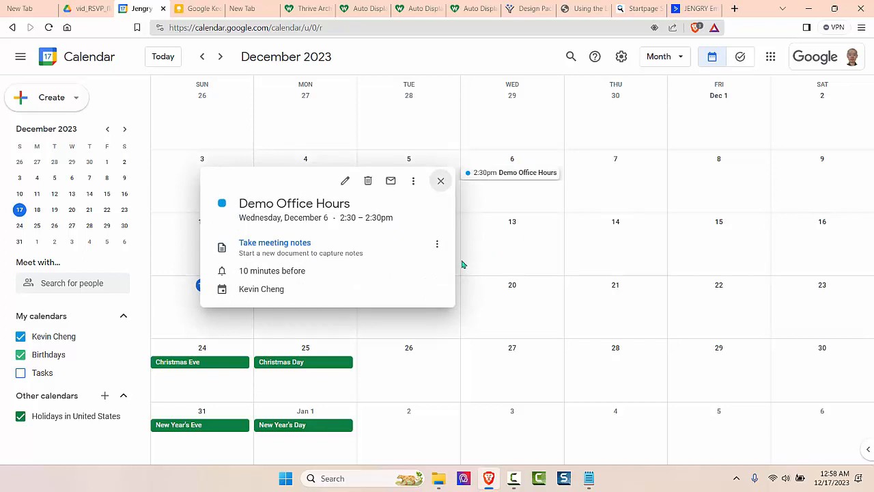
left_click(414, 184)
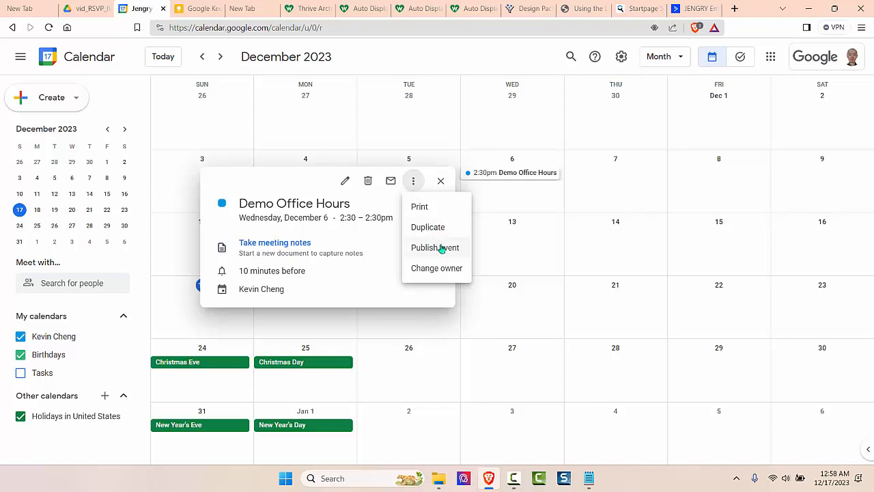
left_click(442, 248)
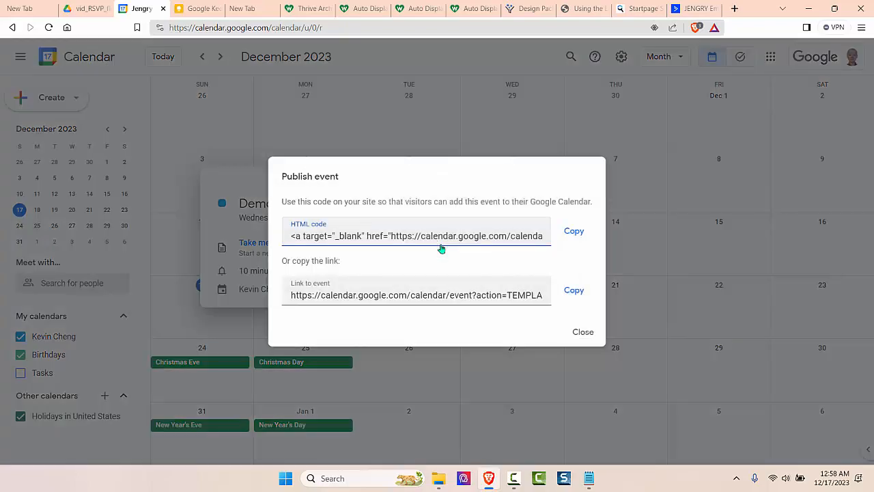
left_click(574, 292)
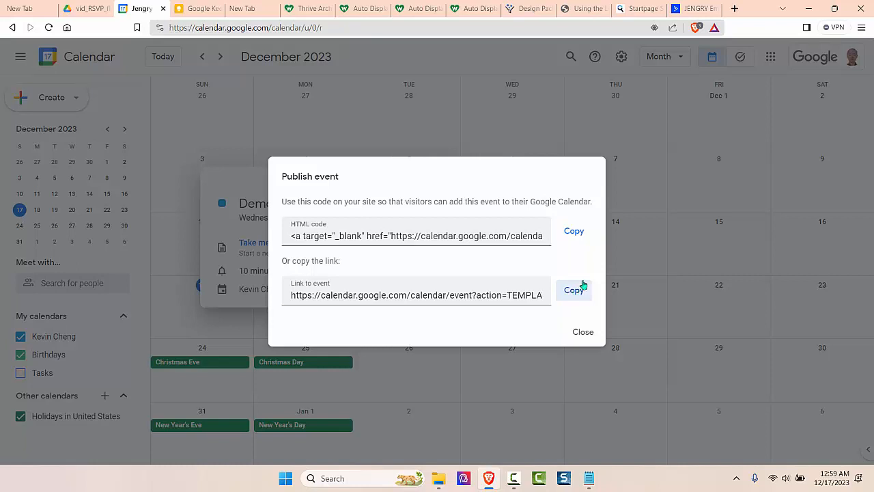
- Return to ActiveCampaign, save and exit the RSVP confirmation email, and switch to the live dashboard page with the Upcoming Events box
left_click(698, 10)
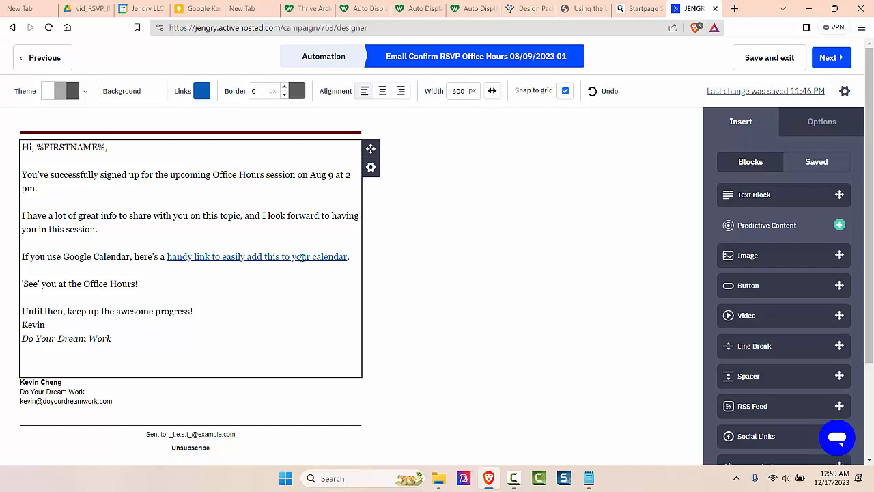
left_click(770, 65)
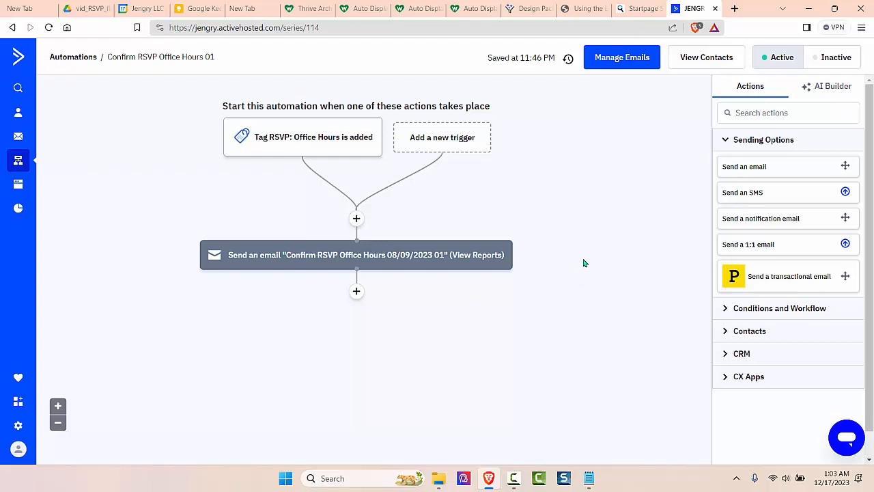
left_click(414, 9)
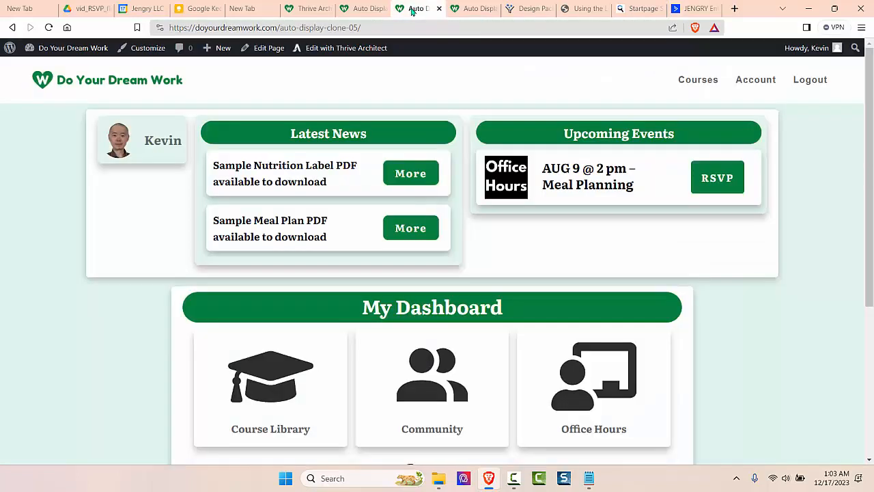